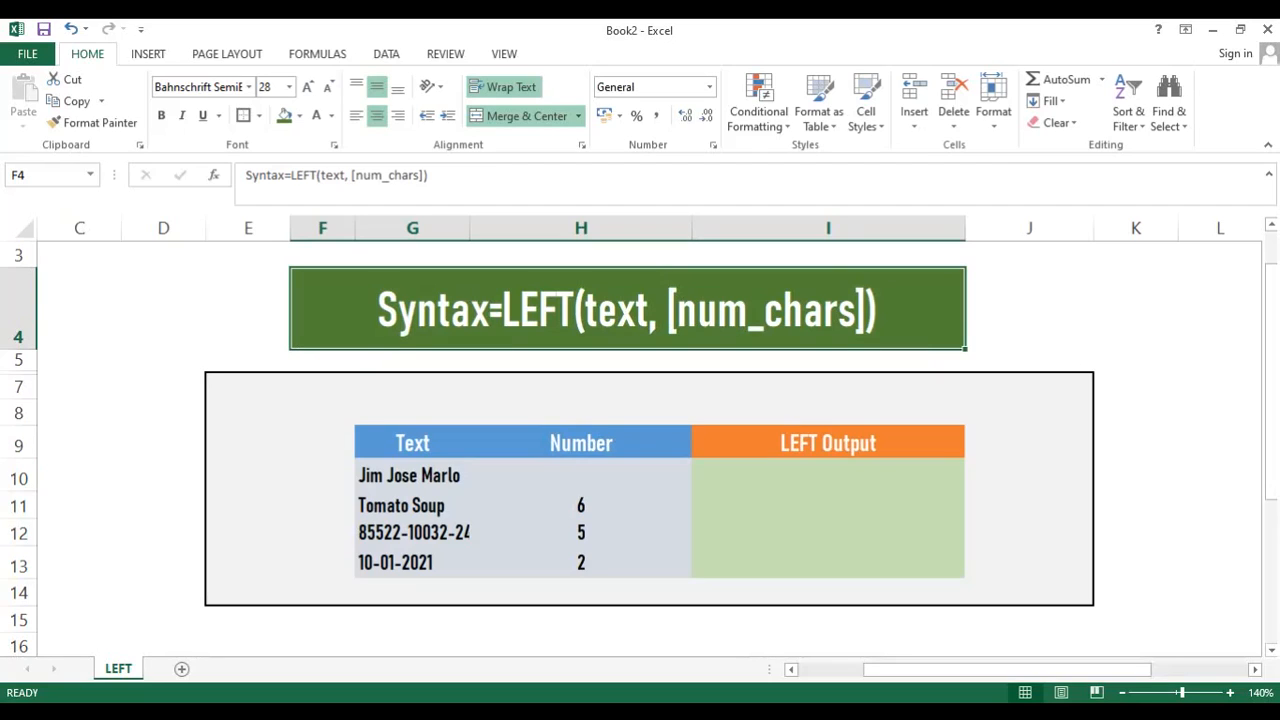
Enter =LEFT(G10,3) in cell I10 to extract the first three characters of the text in G10
click(828, 475)
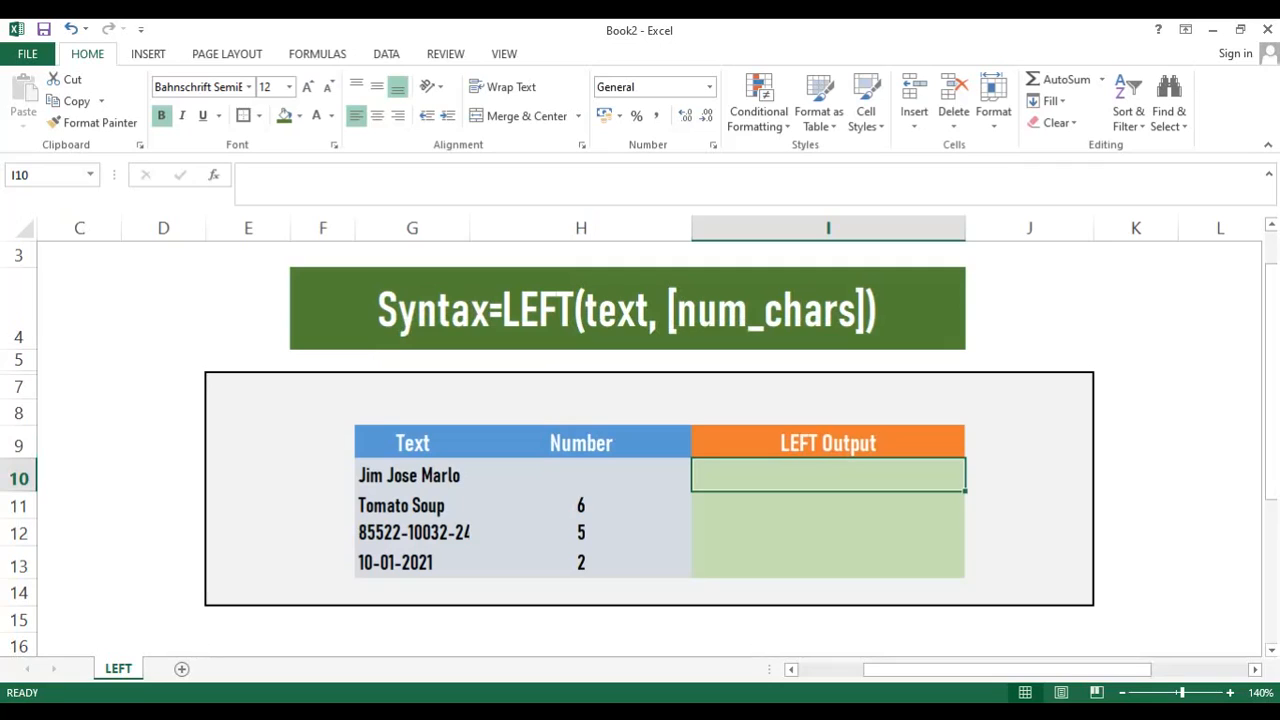
text(=left)
key(Tab)
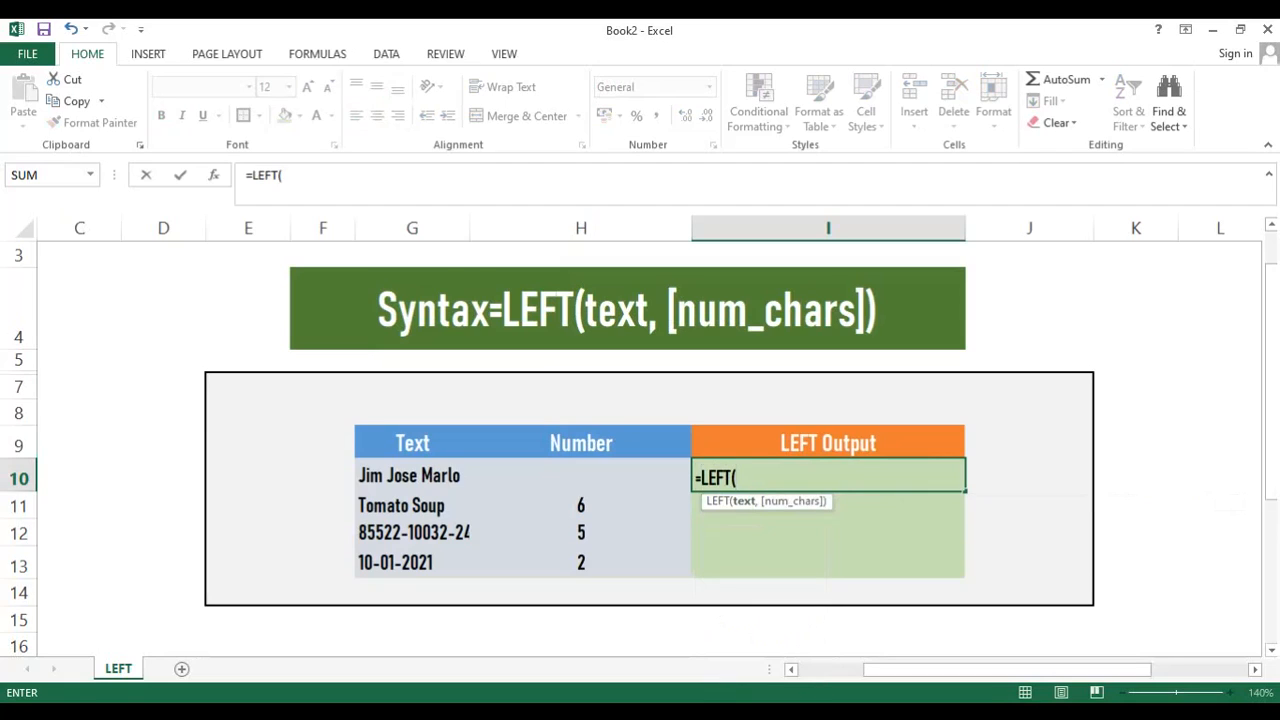
key(Left)
key(Left)
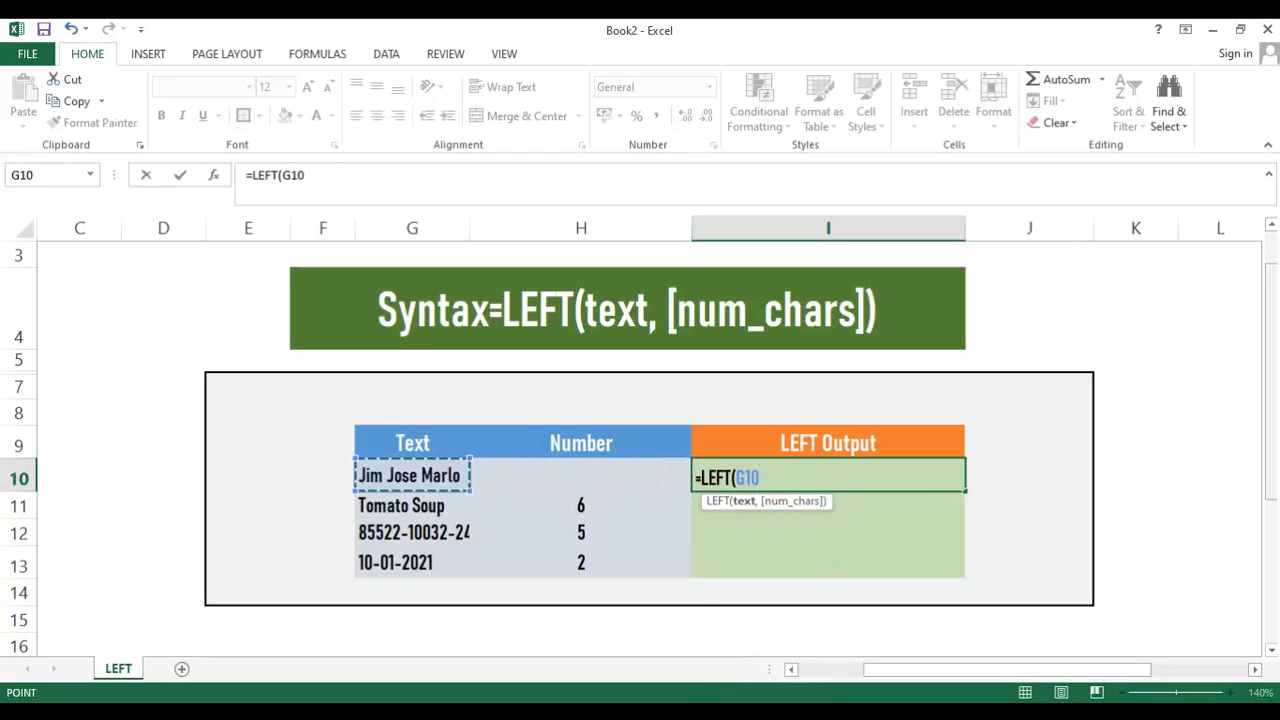
text(,)
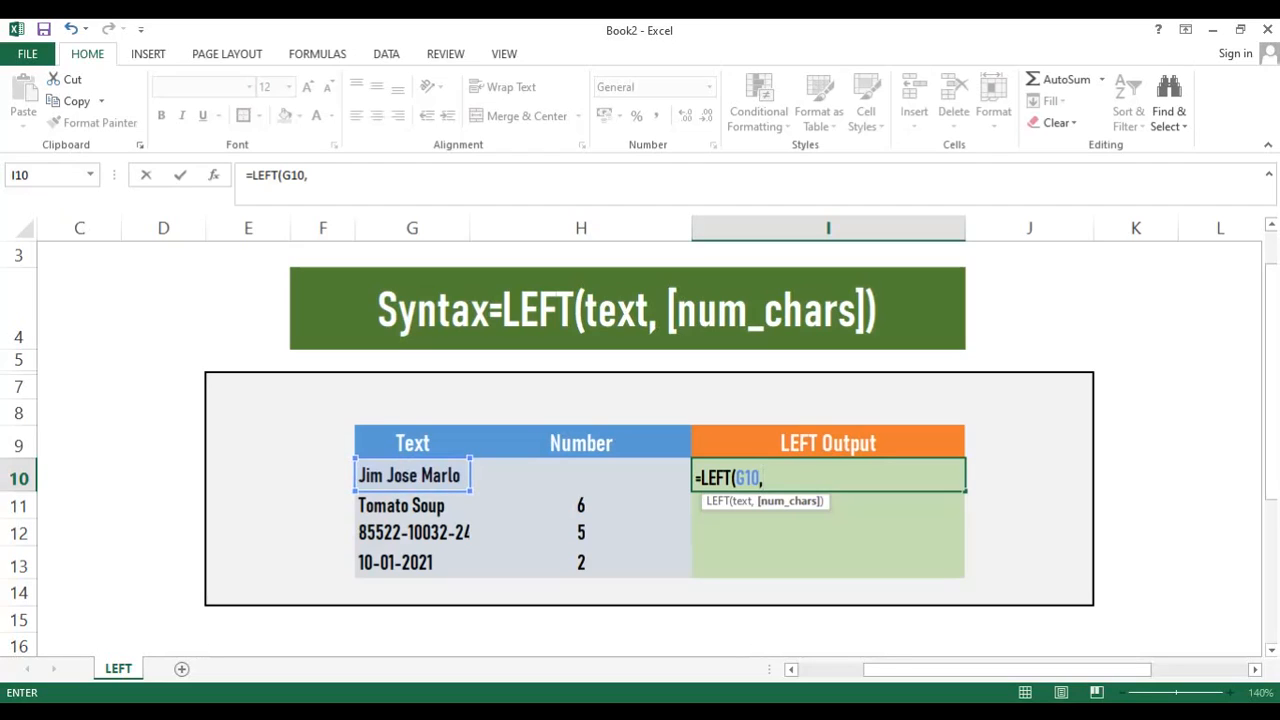
text(3))
key(Return)
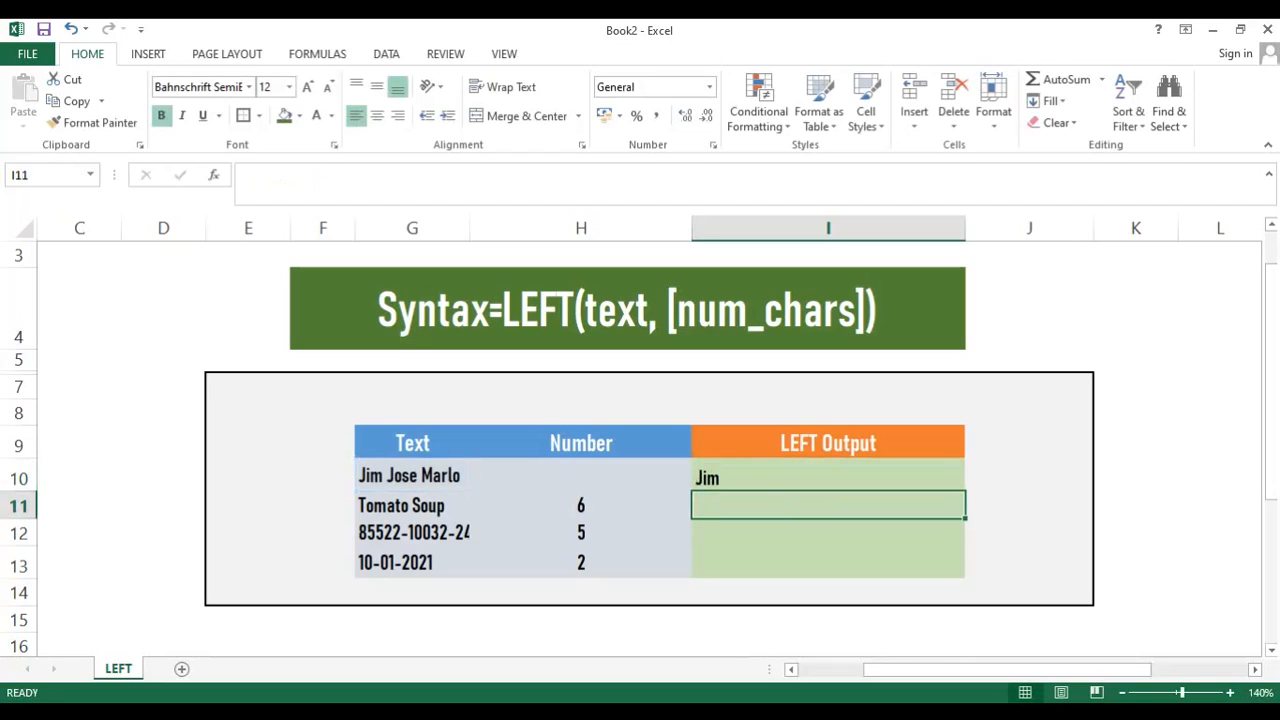
click(828, 476)
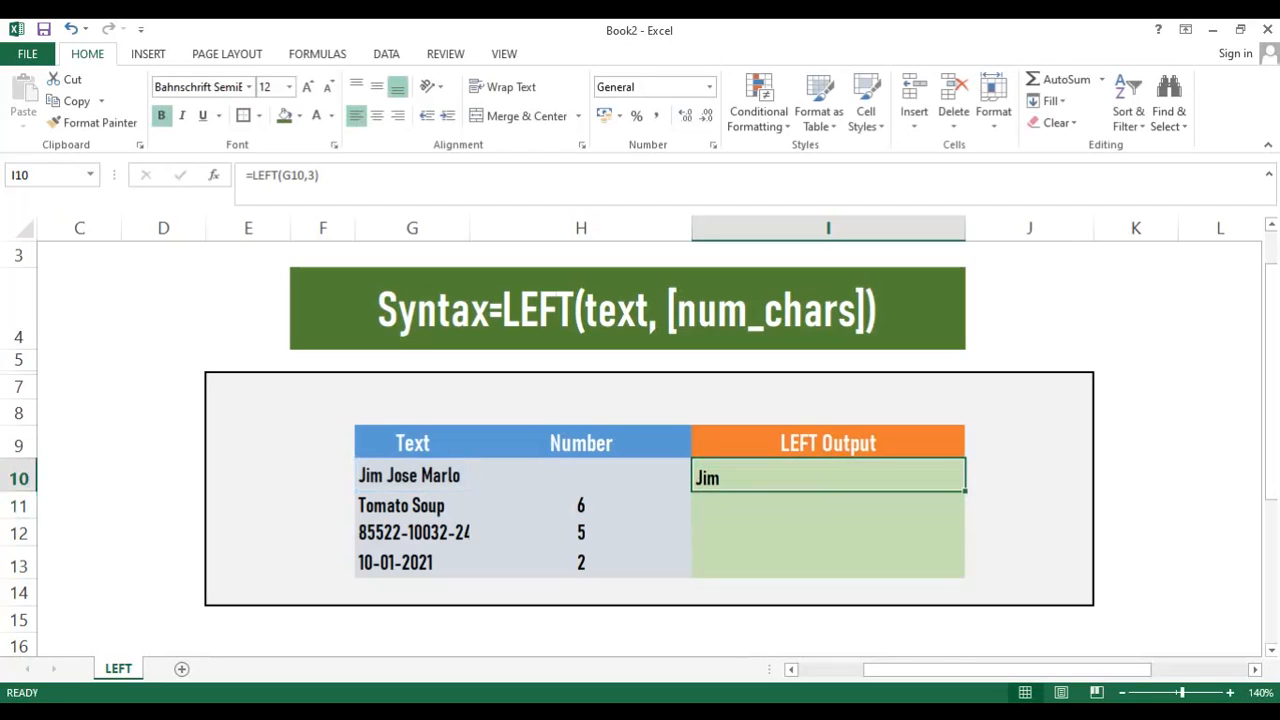
Enter =LEFT(G11,H11) in cell I11, taking the character count from the Number column
click(828, 505)
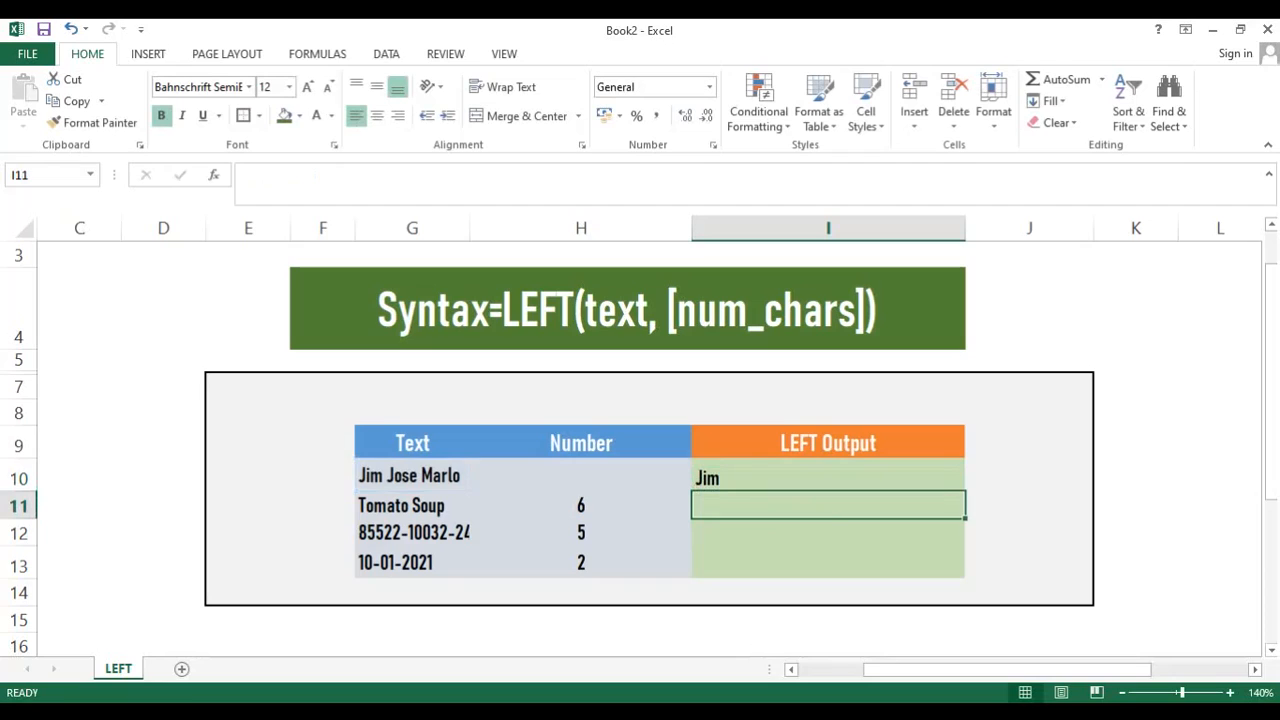
text(=LEFT()
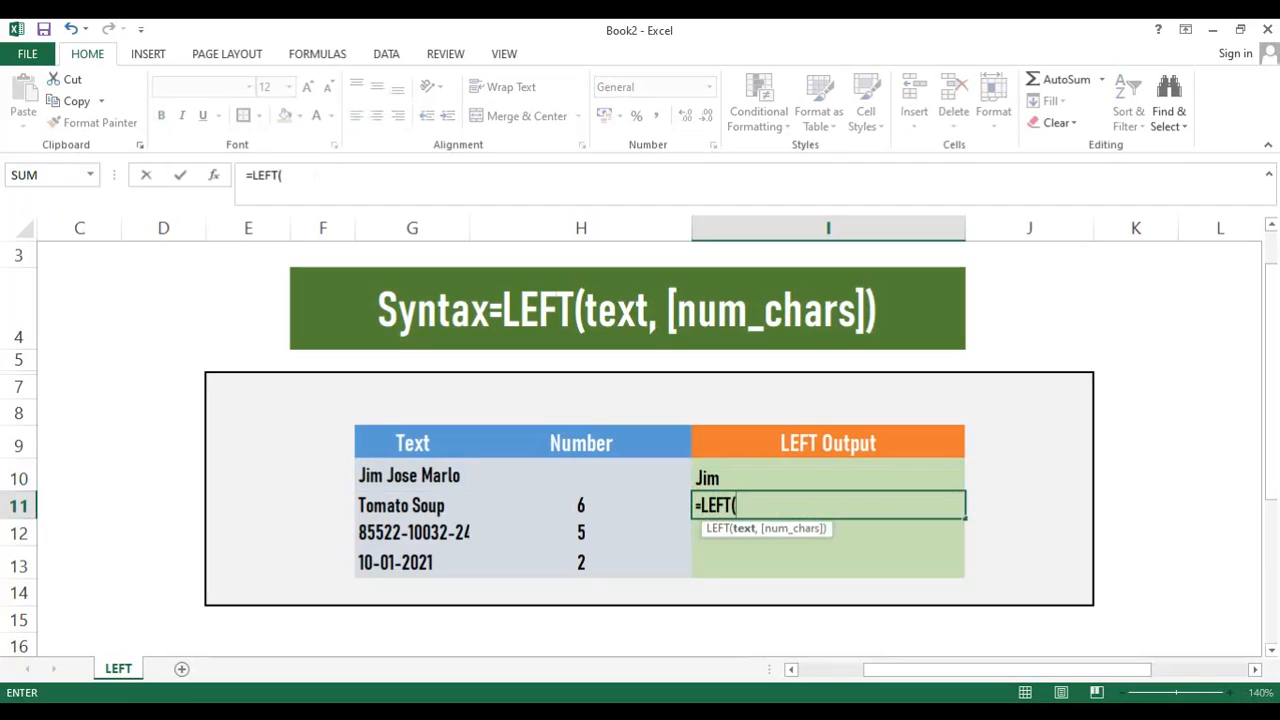
key(Left)
key(Left)
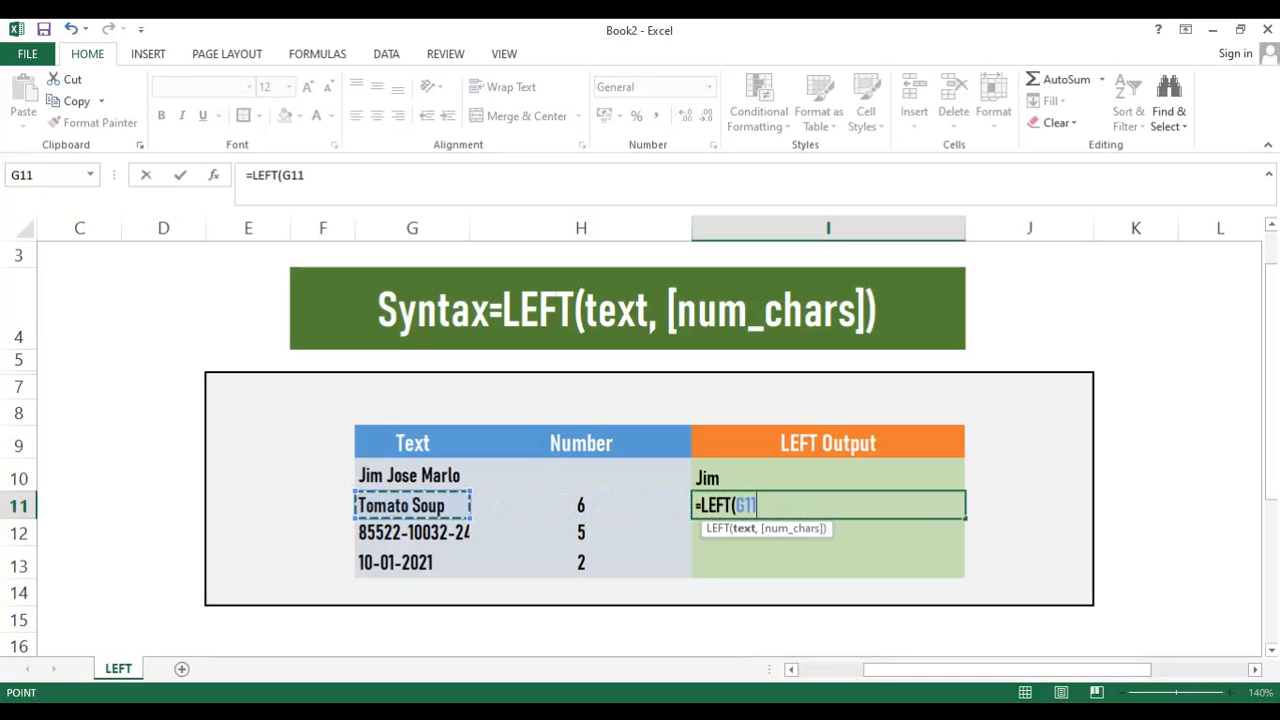
text(,)
key(Left)
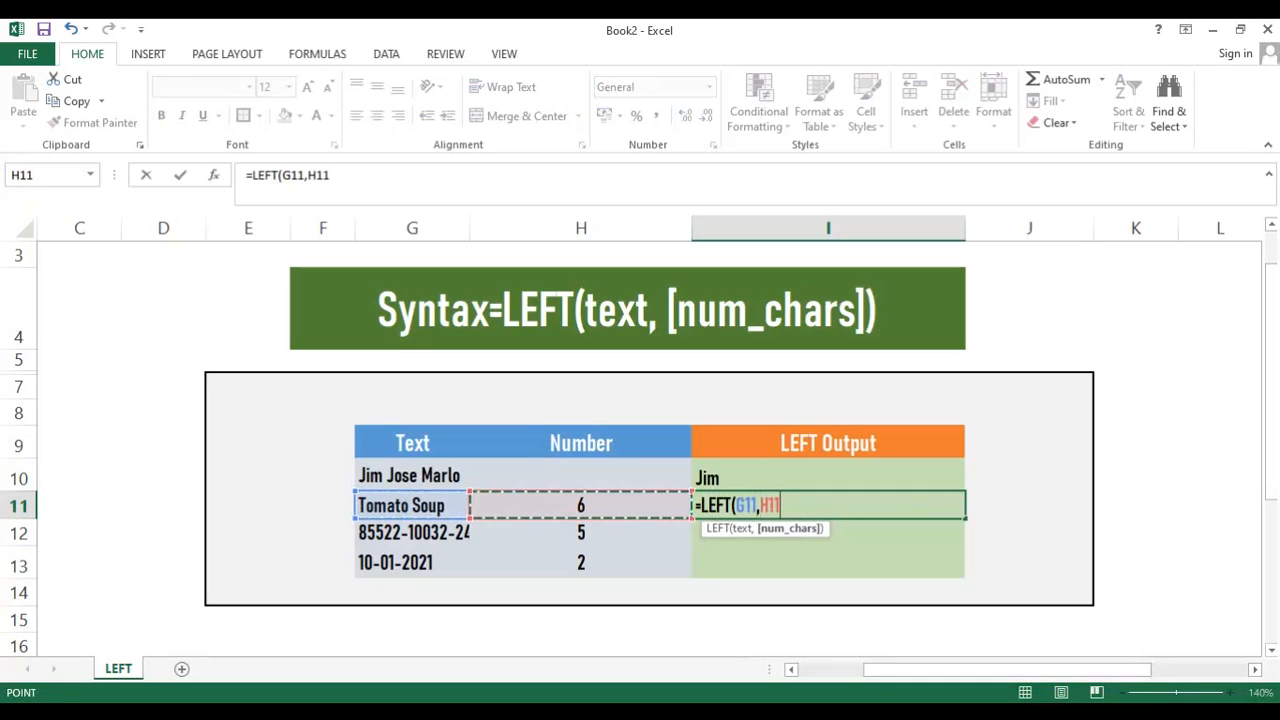
key(Return)
Enter =LEFT(G12,H12) in cell I12 and fill the formula down into I13
text(=LEFT()
key(Left)
key(Left)
text(,)
key(Left)
key(Left)
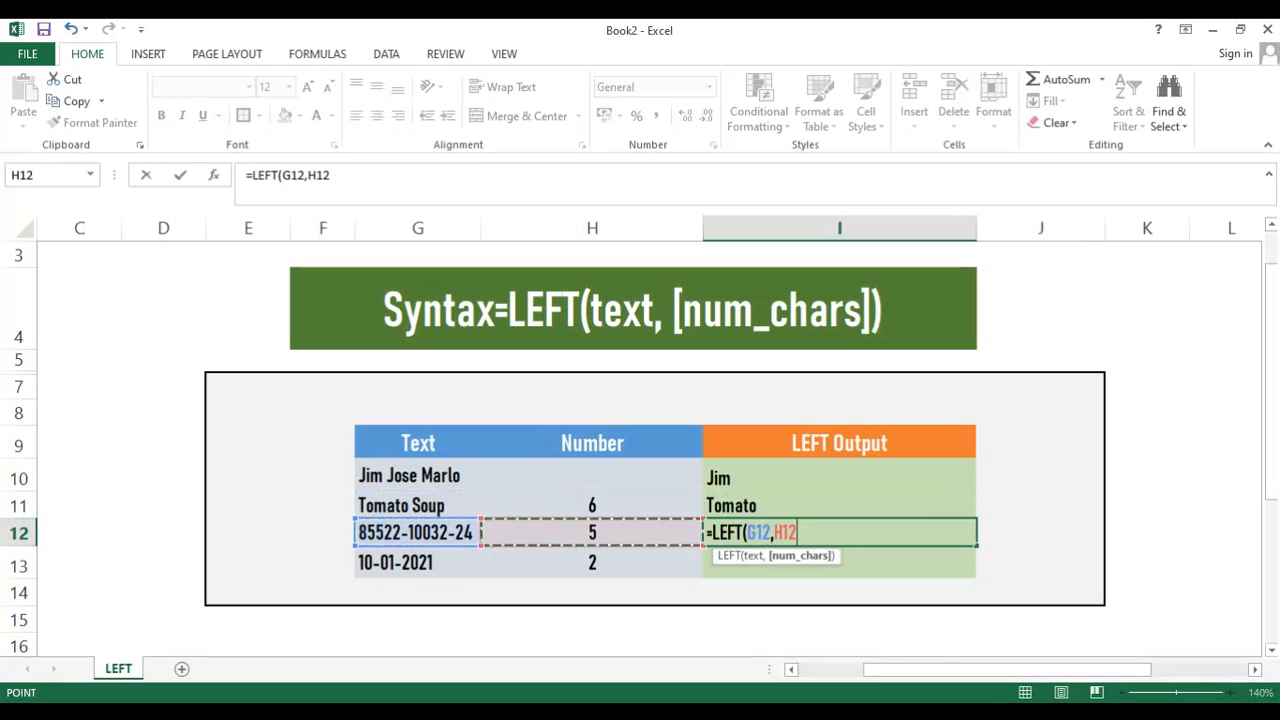
key(Right)
key(Return)
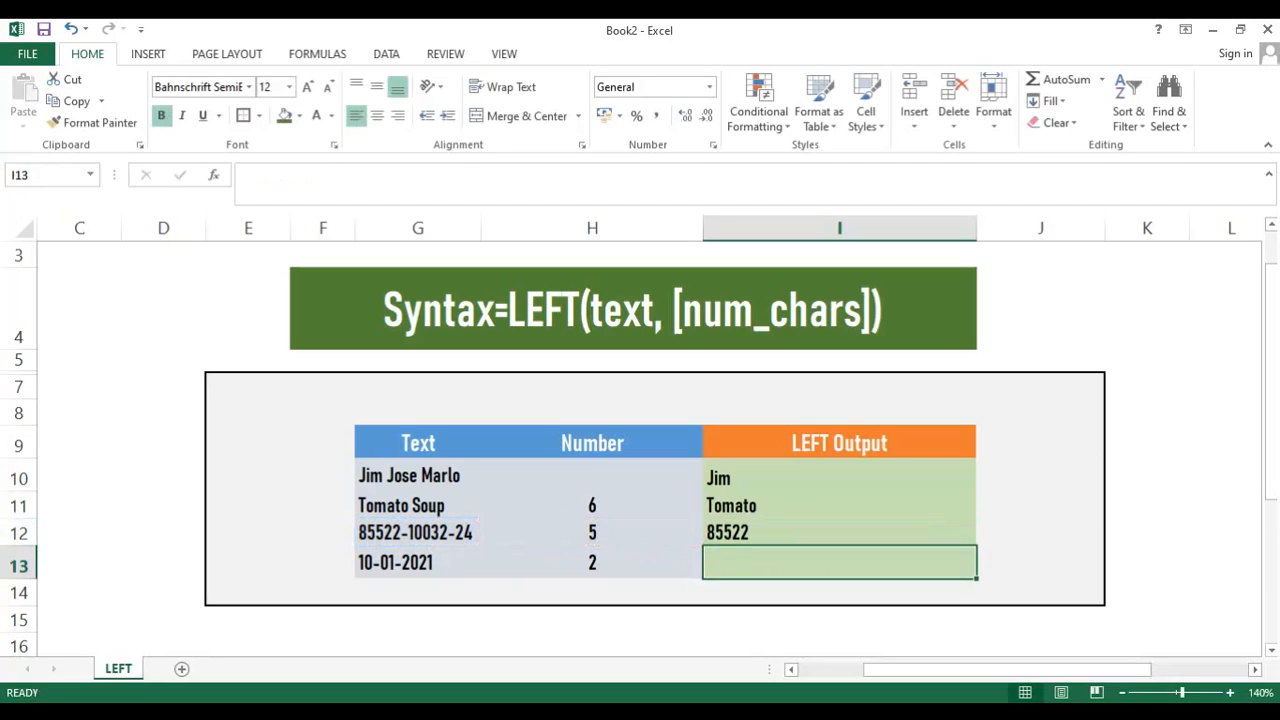
key(ctrl+d)
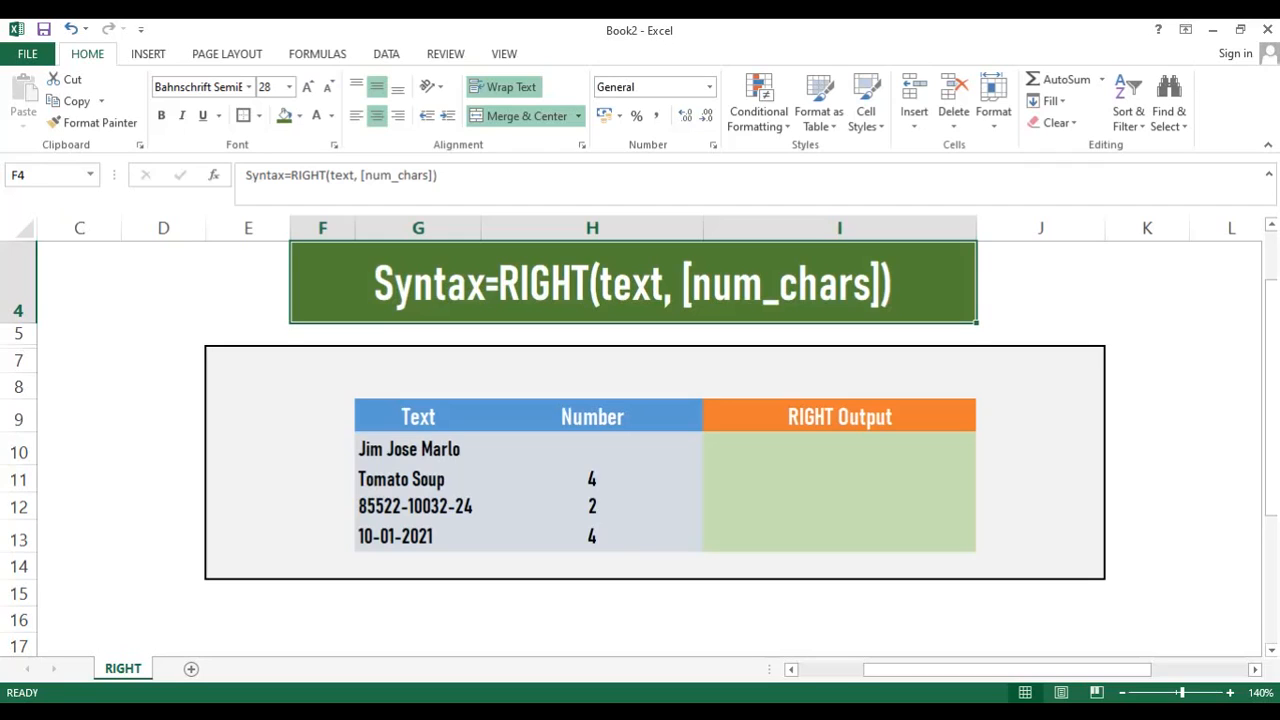
On the RIGHT sheet, enter a RIGHT formula in I10 that extracts the last 5 characters of G10
click(839, 450)
text(=RIGHT()
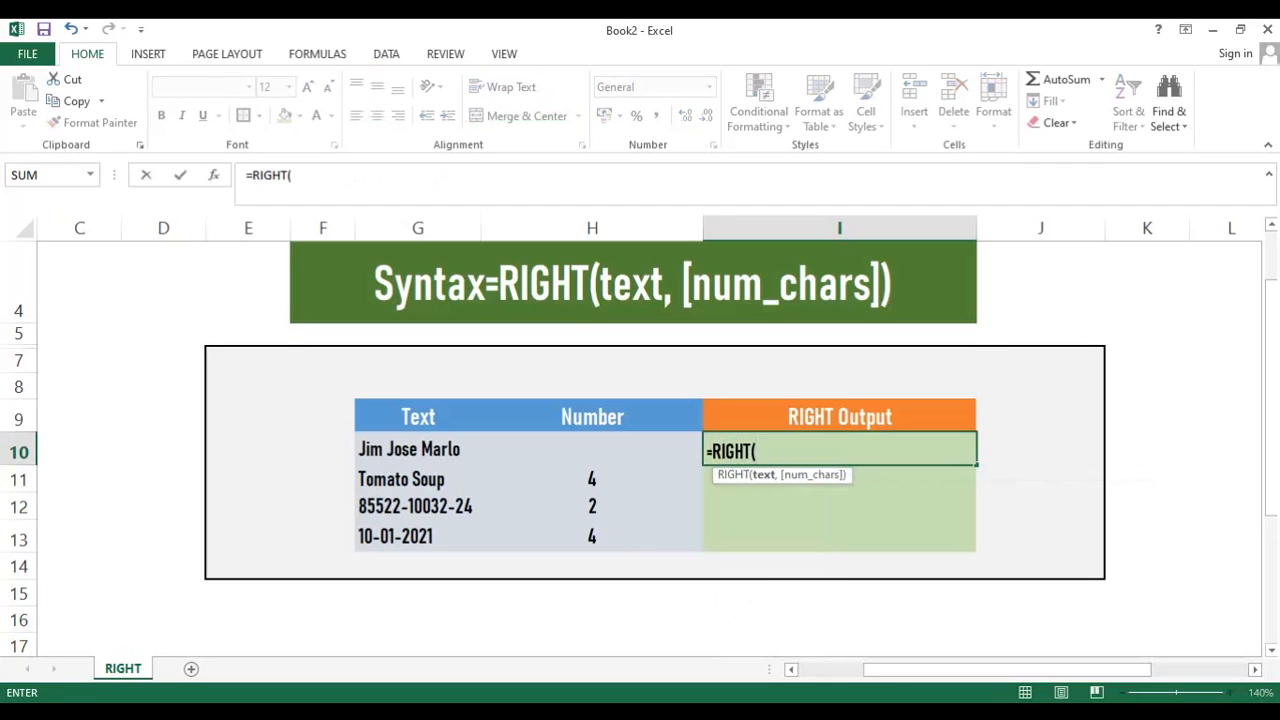
key(Left)
key(Left)
text(,)
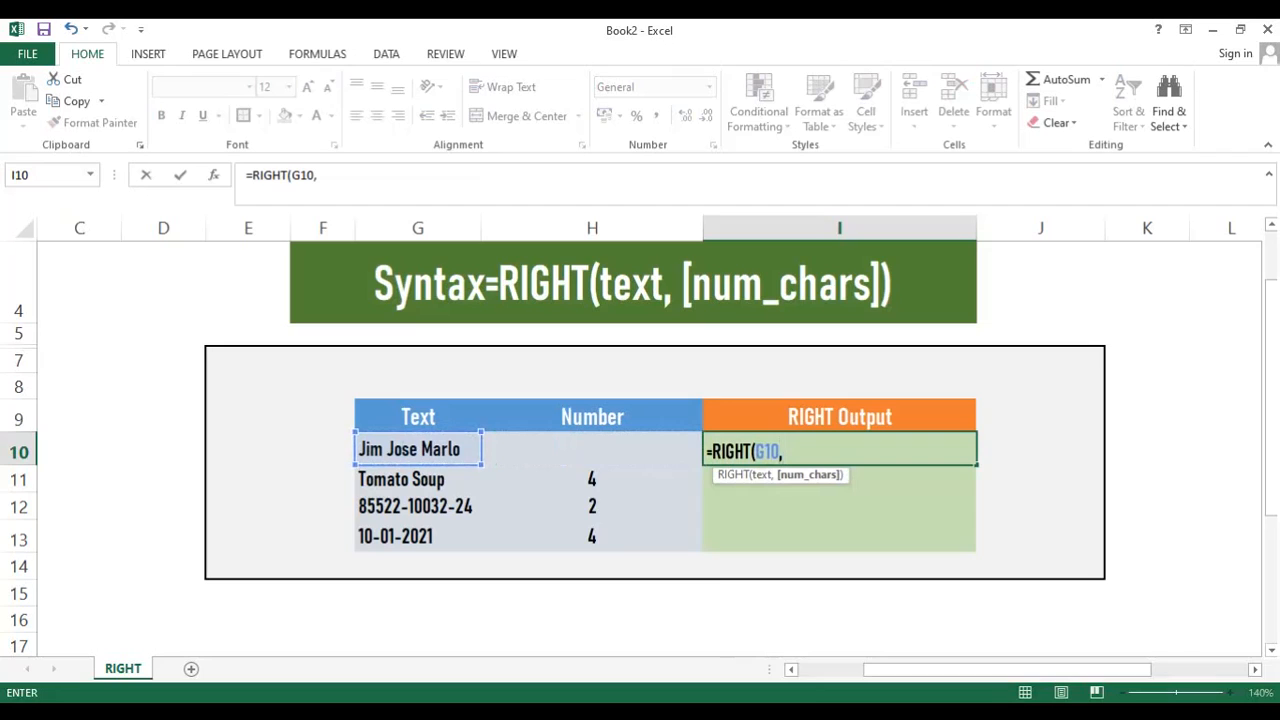
text(5)
key(Return)
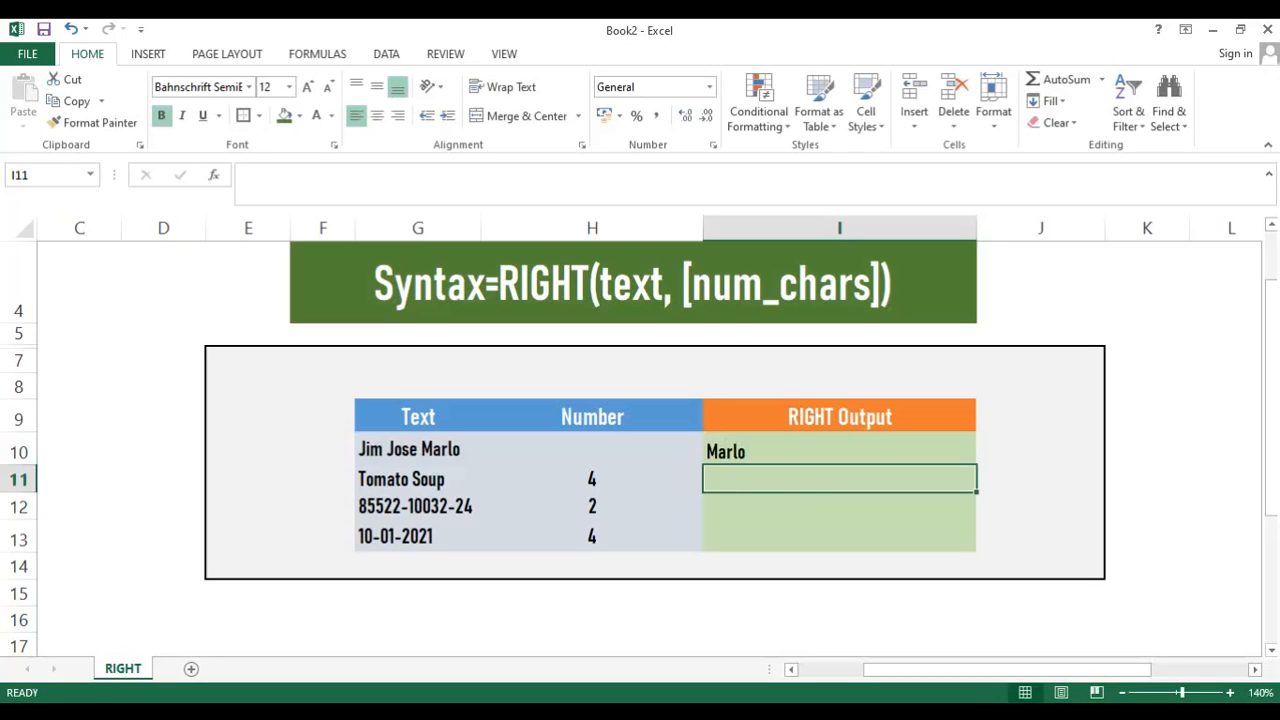
Enter a RIGHT formula in I11 using G11 as the text and H11 as the number of characters
text(=ri)
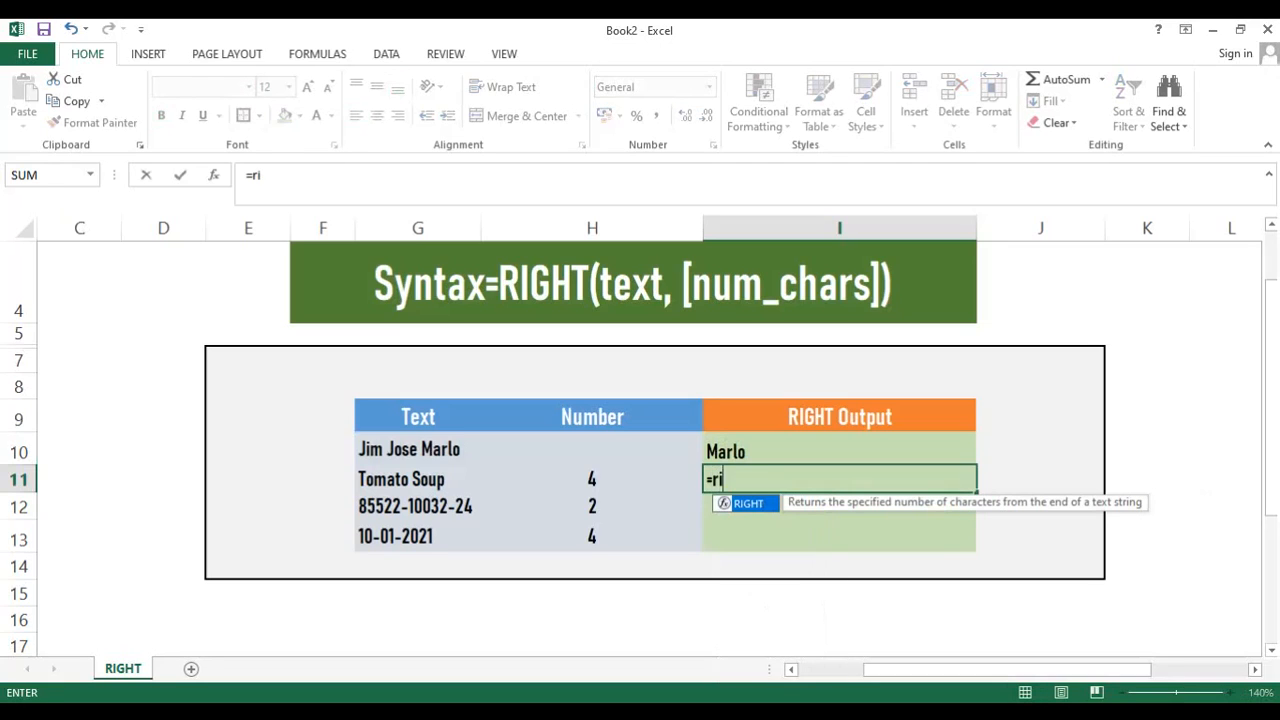
key(Tab)
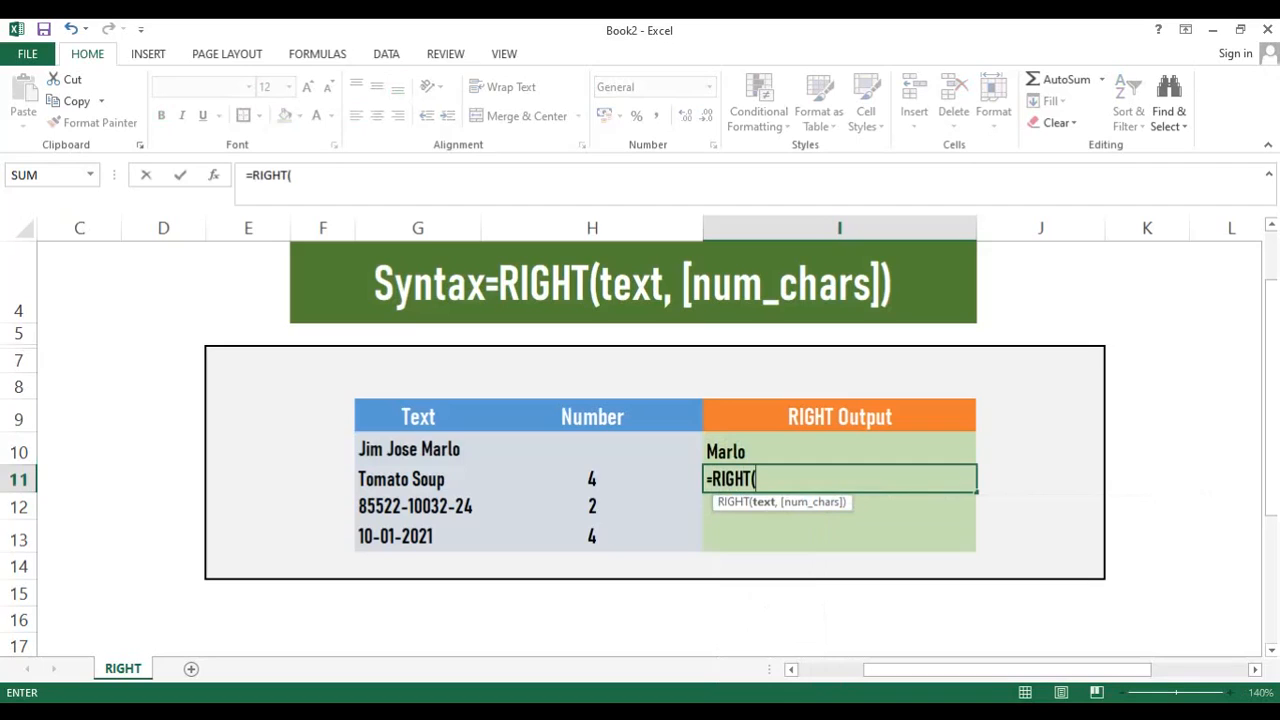
key(Left)
key(Left)
text(,)
key(Left)
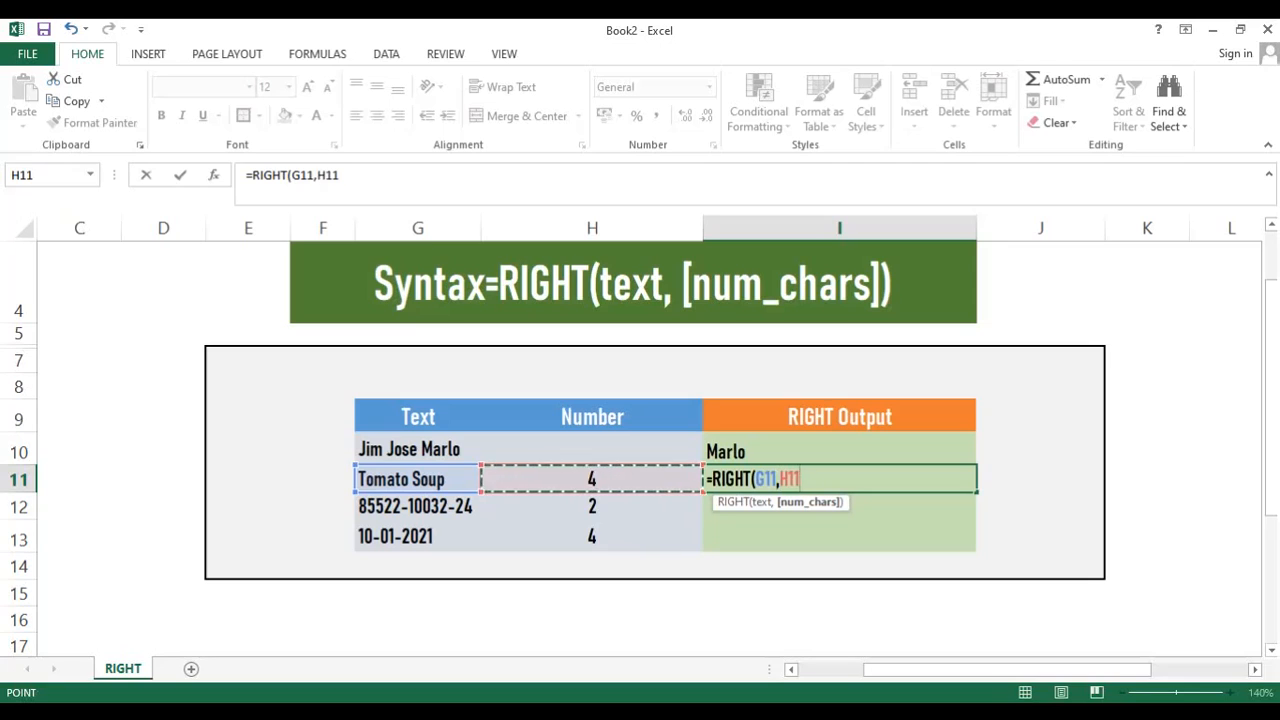
key(Return)
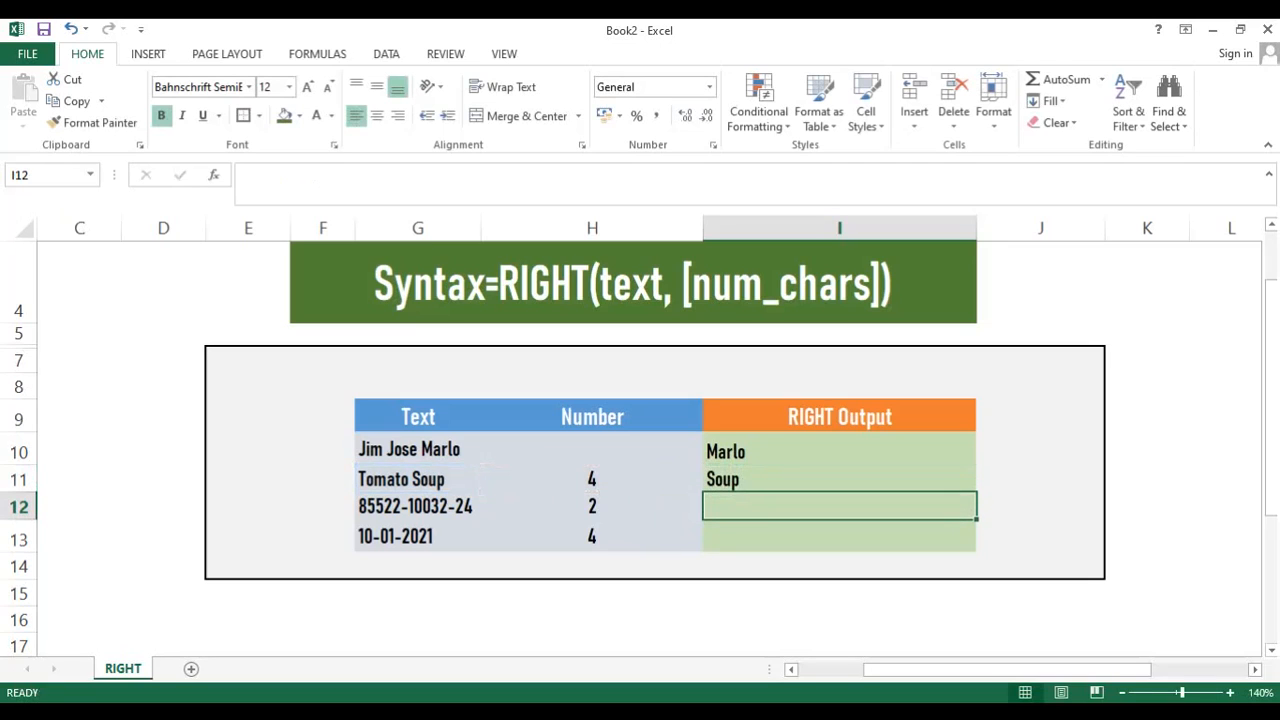
Fill the RIGHT formula from I11 down into cells I12 and I13
key(ctrl+d)
key(Down)
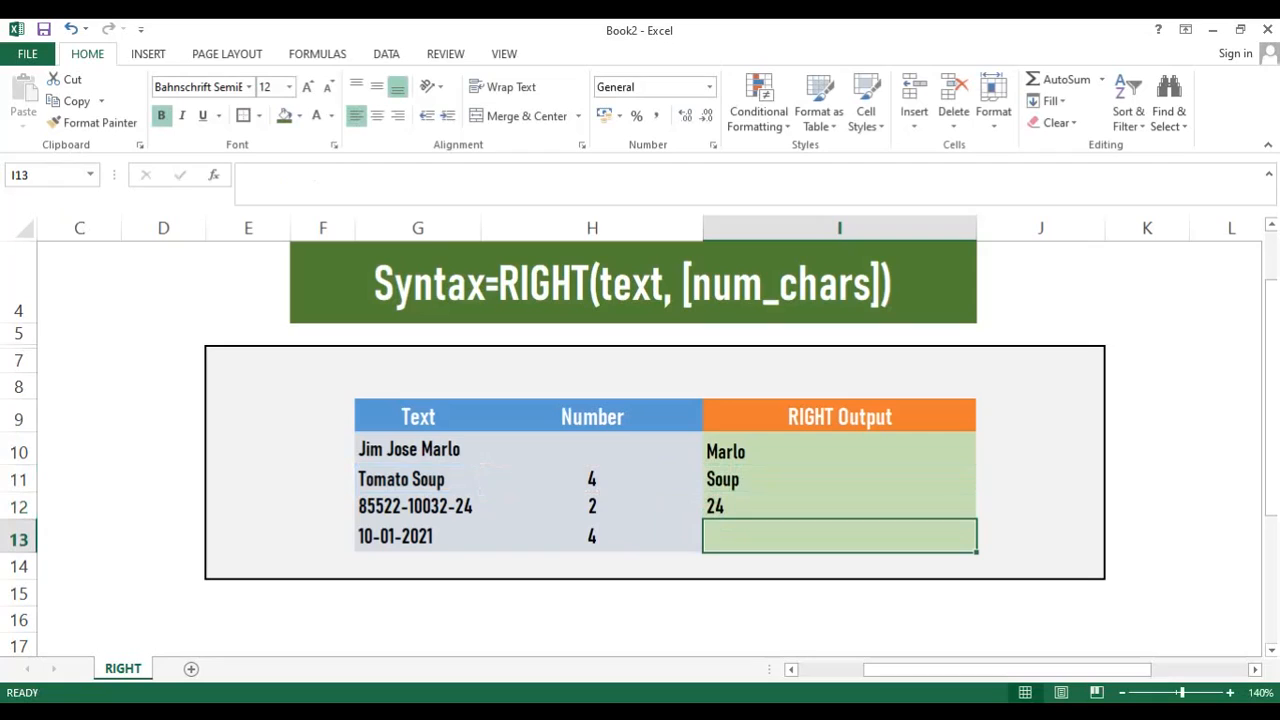
key(ctrl+d)
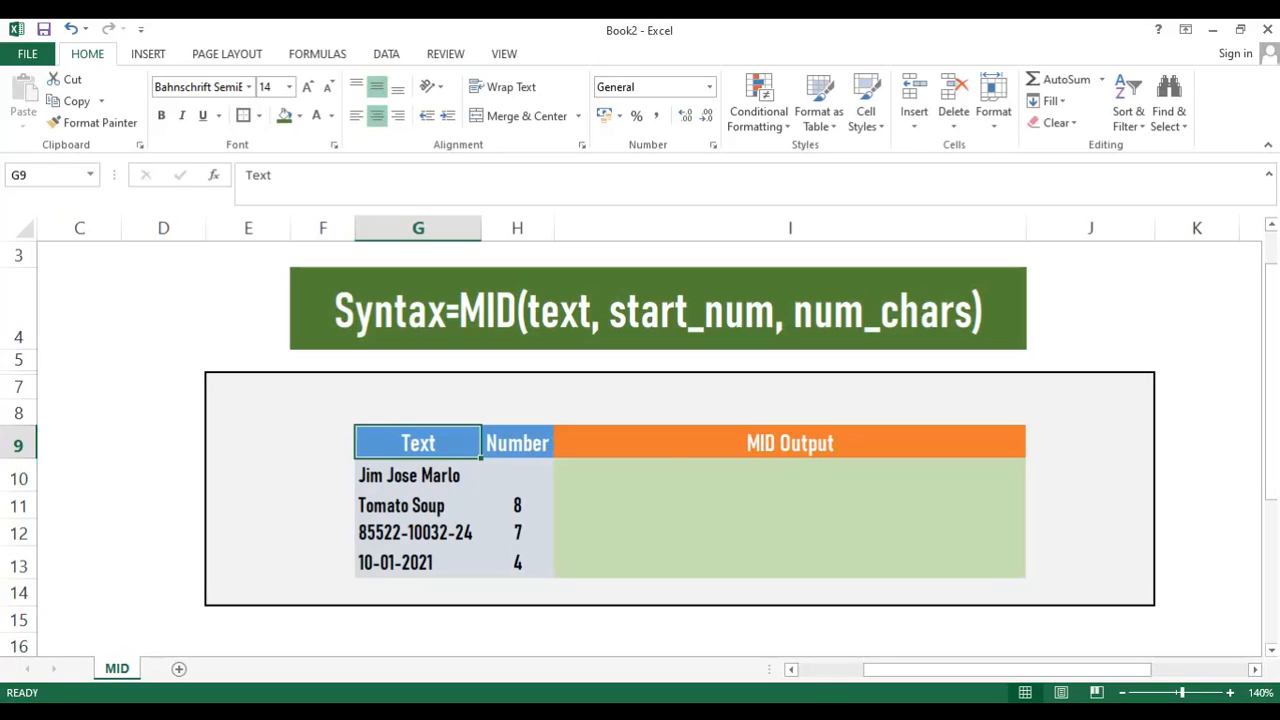
On the MID sheet, enter =MID(G10,5,4) in cell I10 to extract four characters starting at the fifth
click(790, 475)
text(=mid)
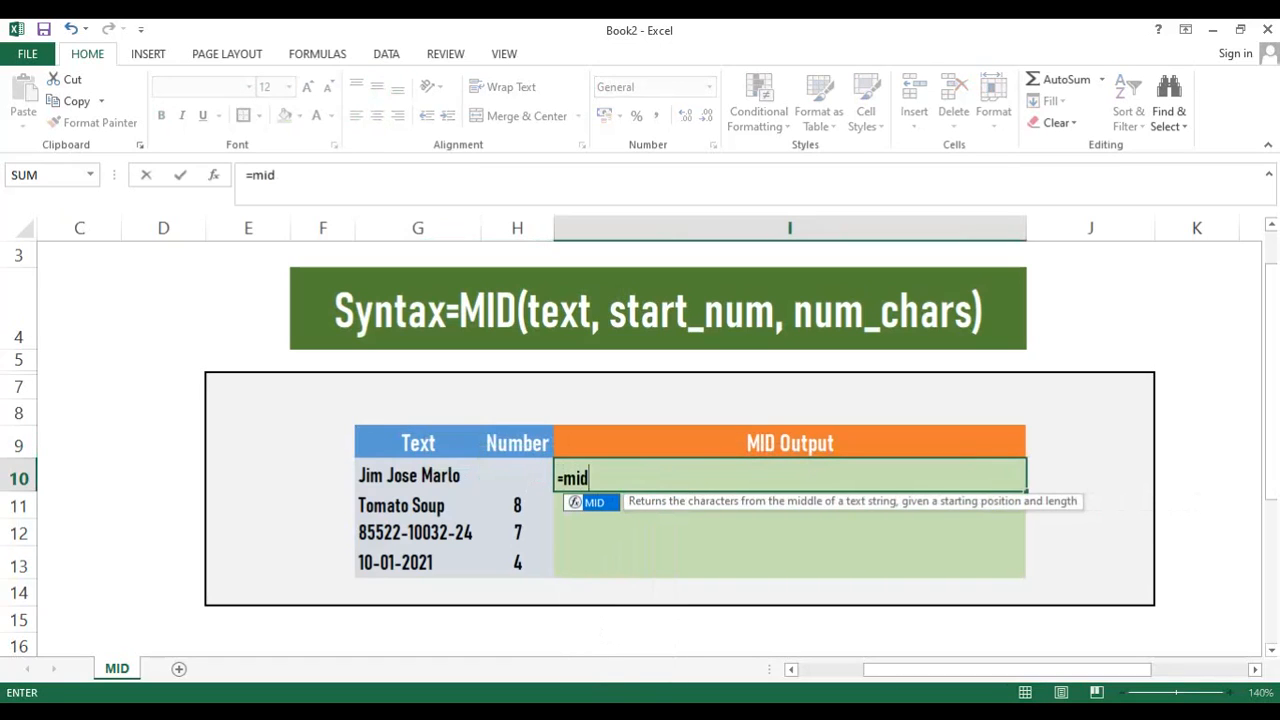
key(Tab)
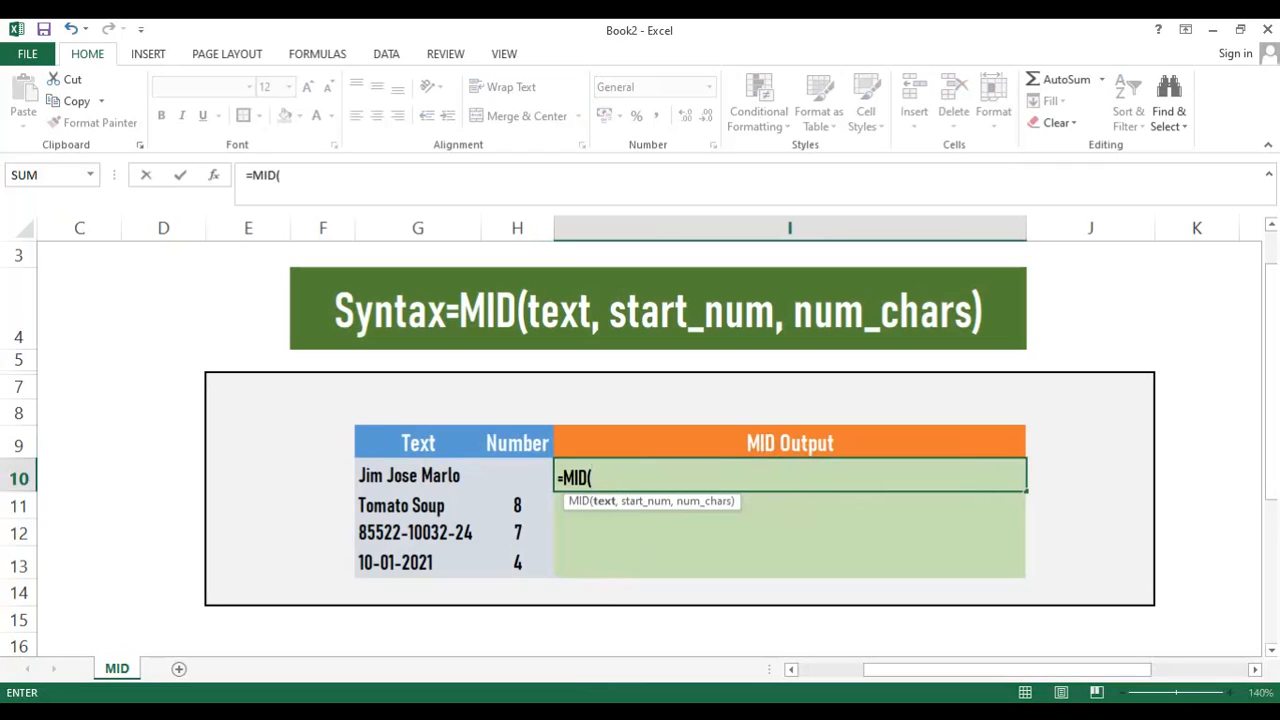
key(Left)
key(Left)
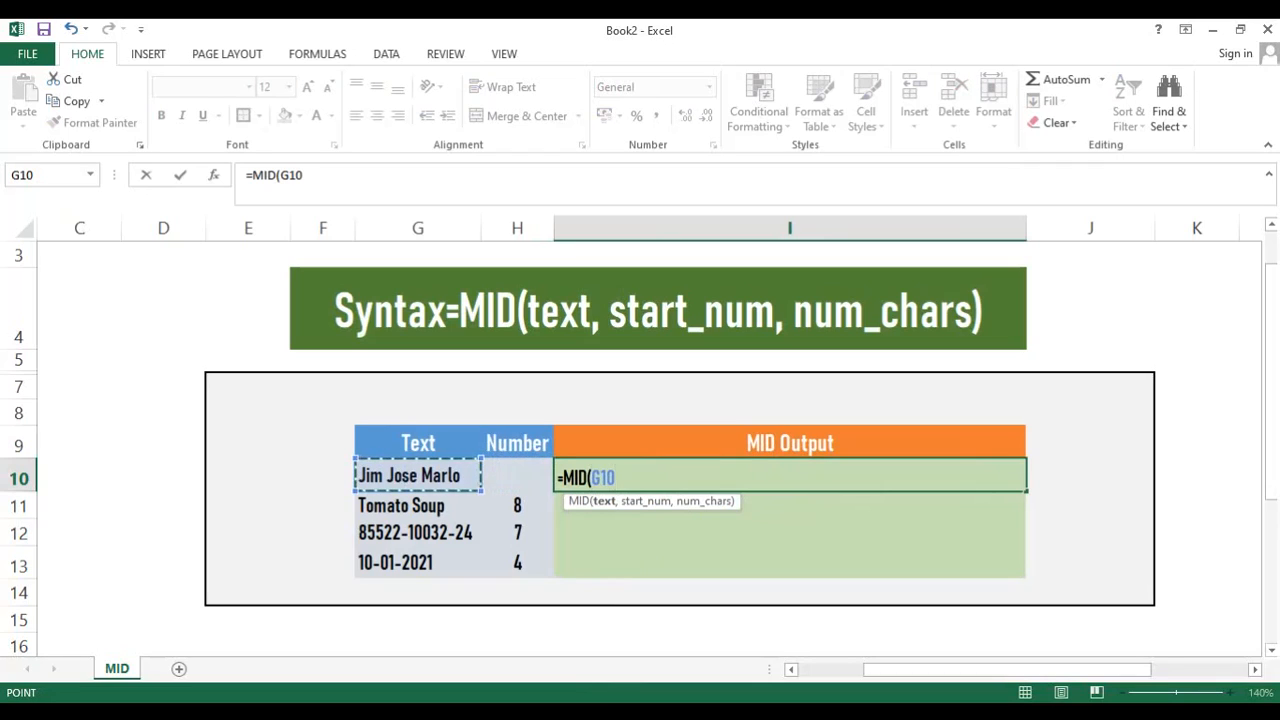
text(,)
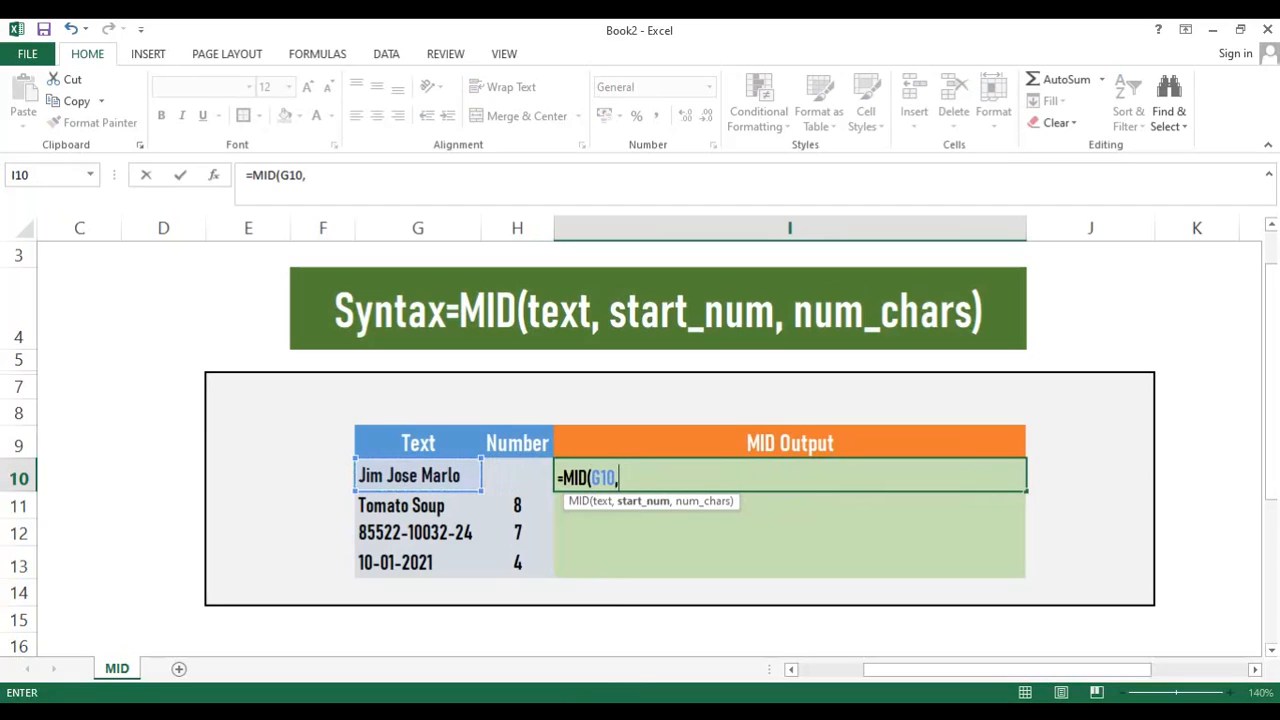
text(5,4)
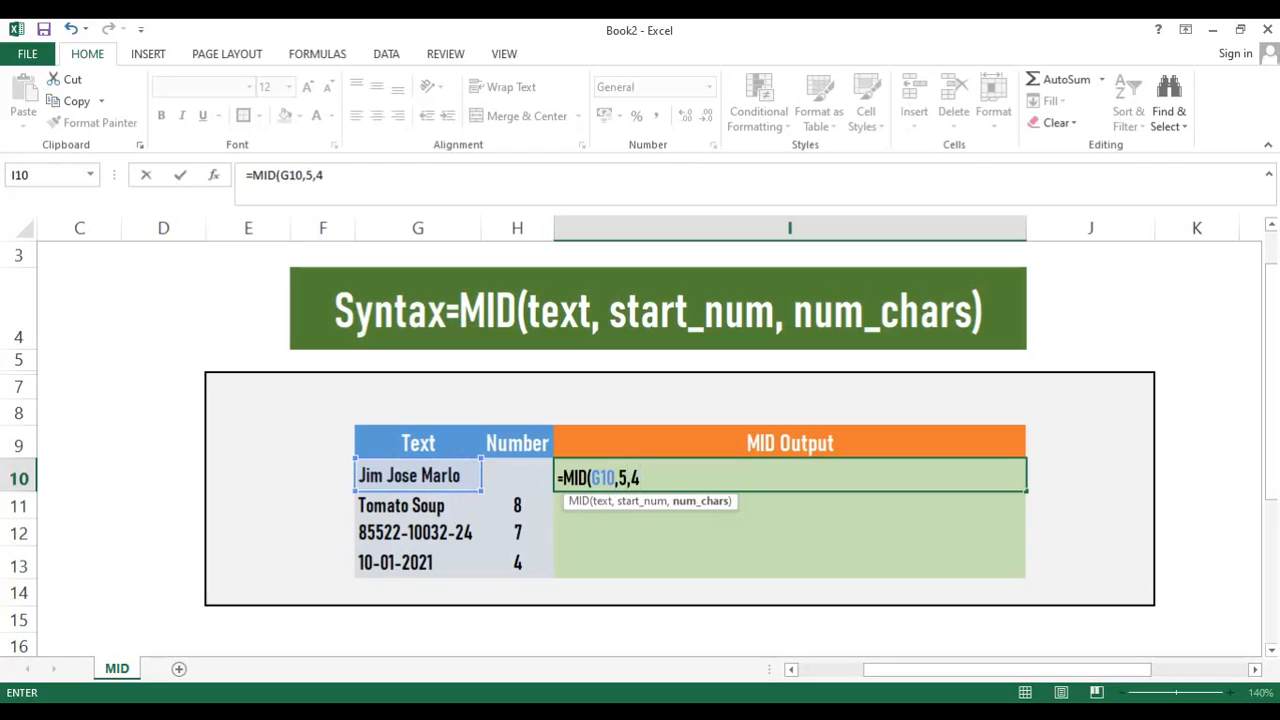
text())
key(Return)
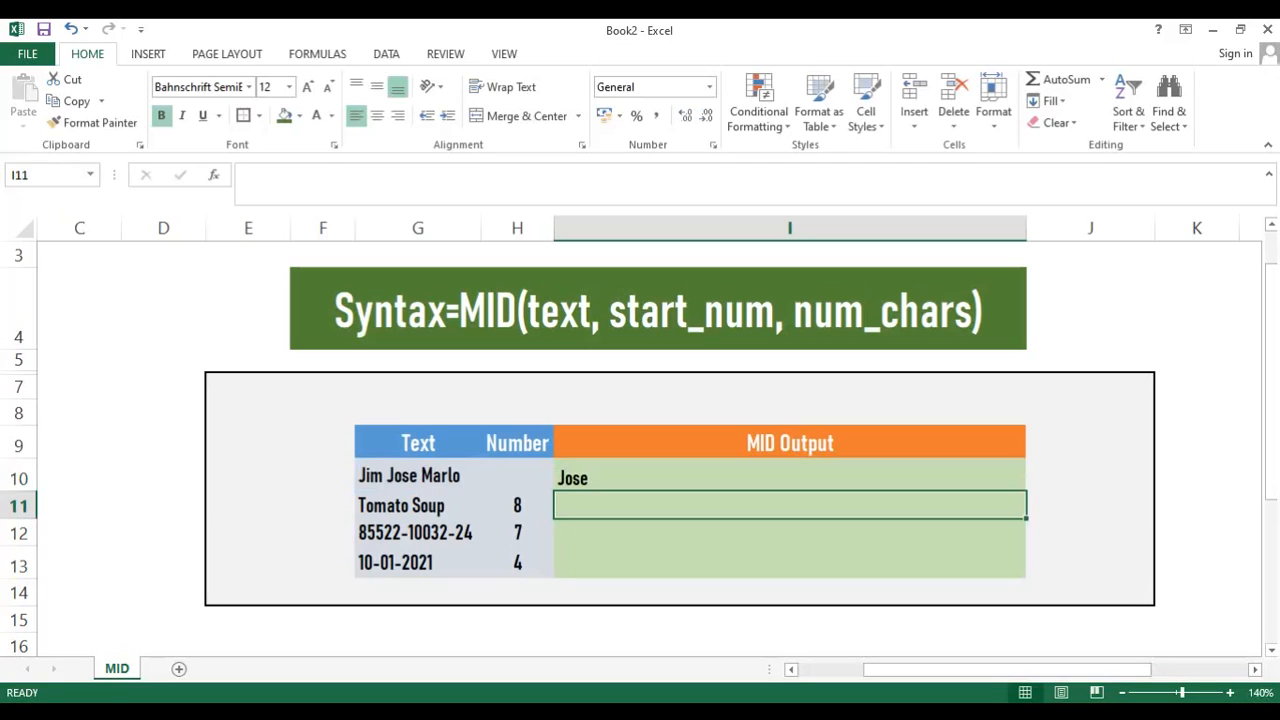
Enter a MID formula in I11 with G11 as the text, H11 as the start position and 4 characters
text(=)
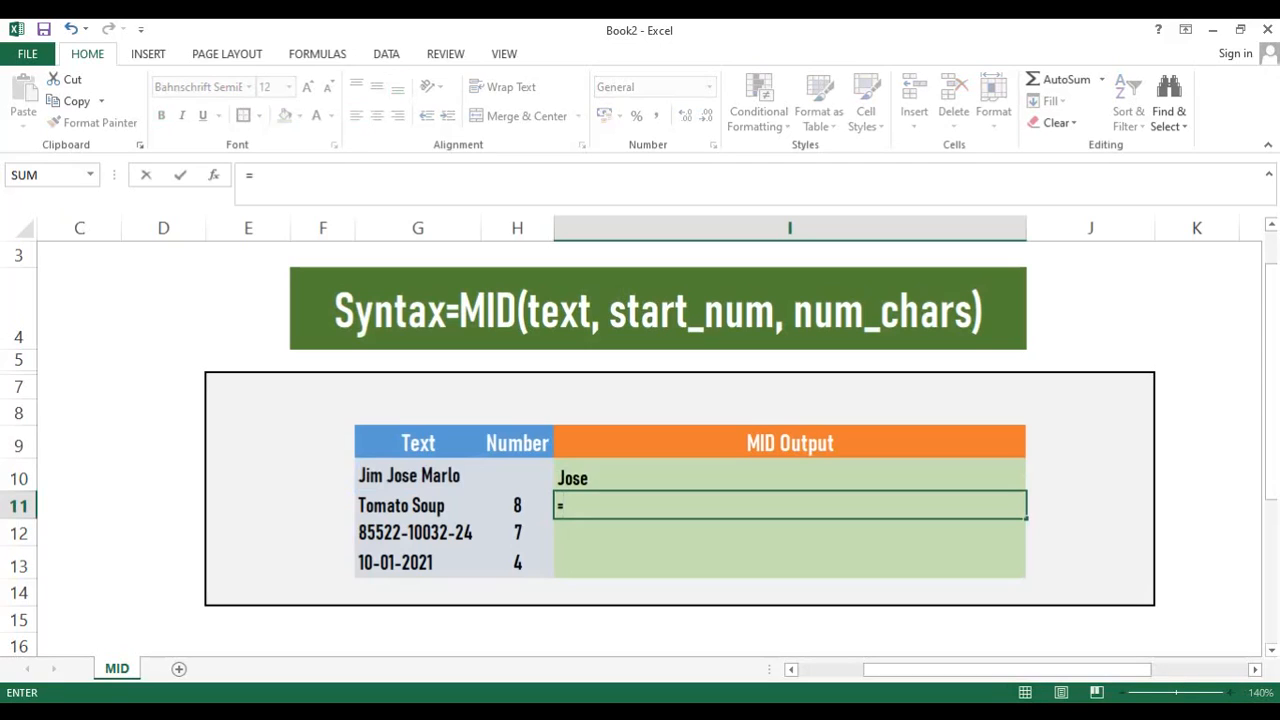
text(mi)
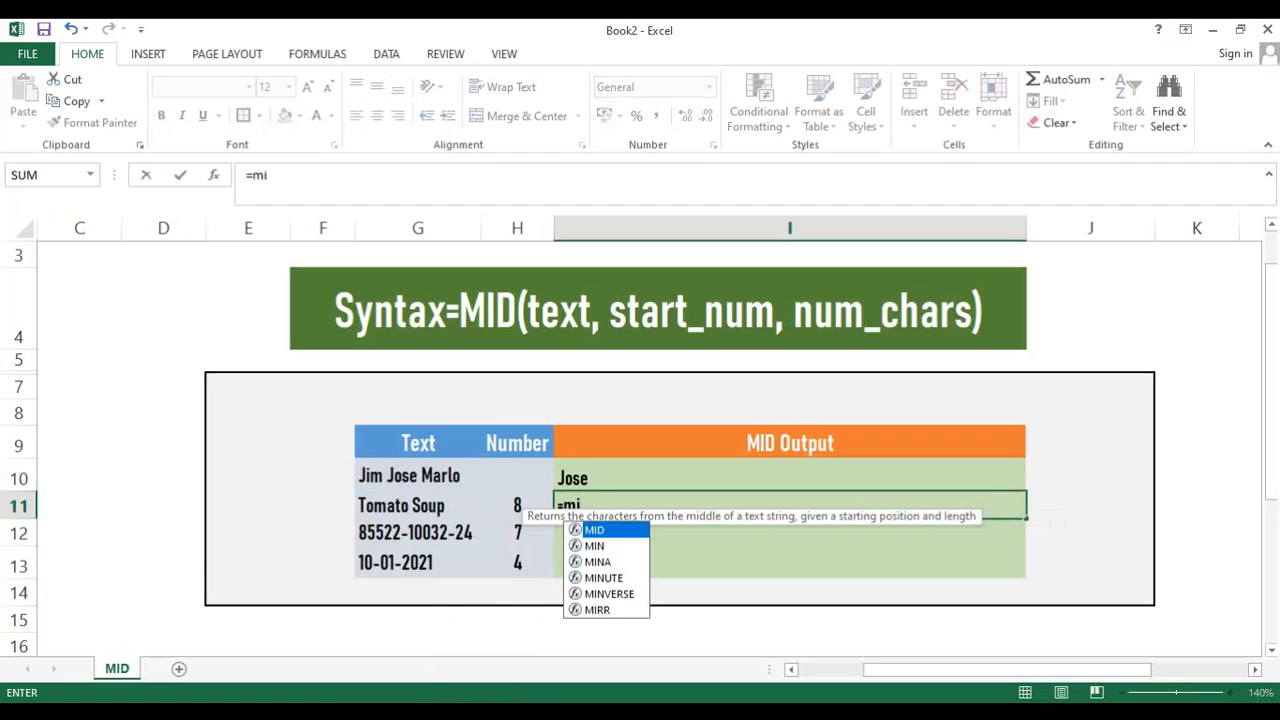
key(Tab)
key(Left)
key(Left)
text(,)
key(Left)
text(,4)
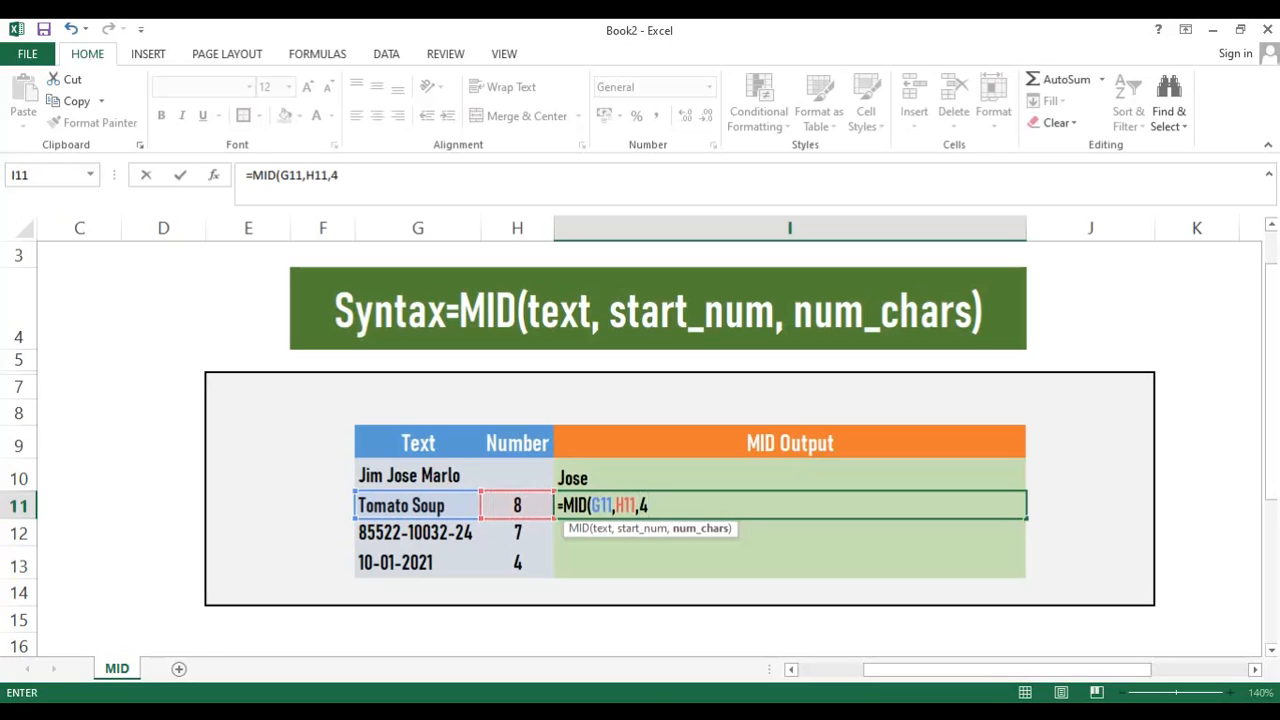
key(Return)
Enter a MID formula in I12 with G12 as the text, H12 as the start position and 5 characters
text(=MID()
key(Left)
key(Left)
text(,)
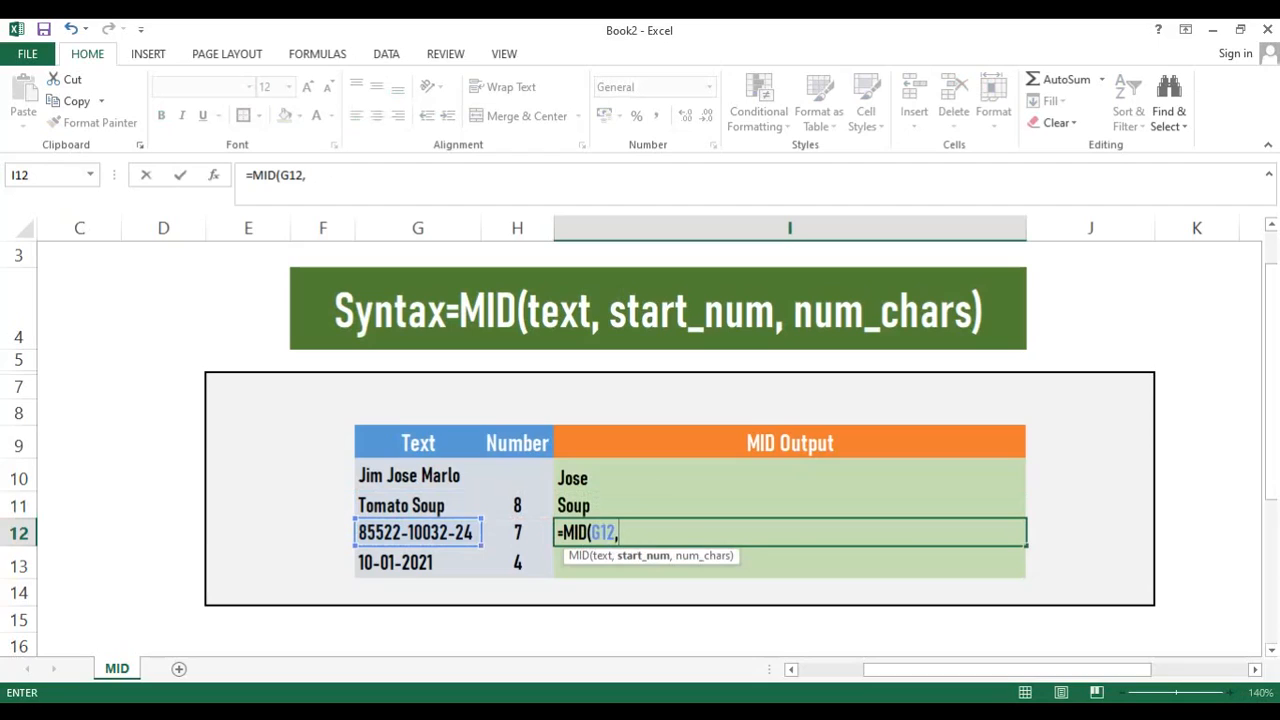
key(Left)
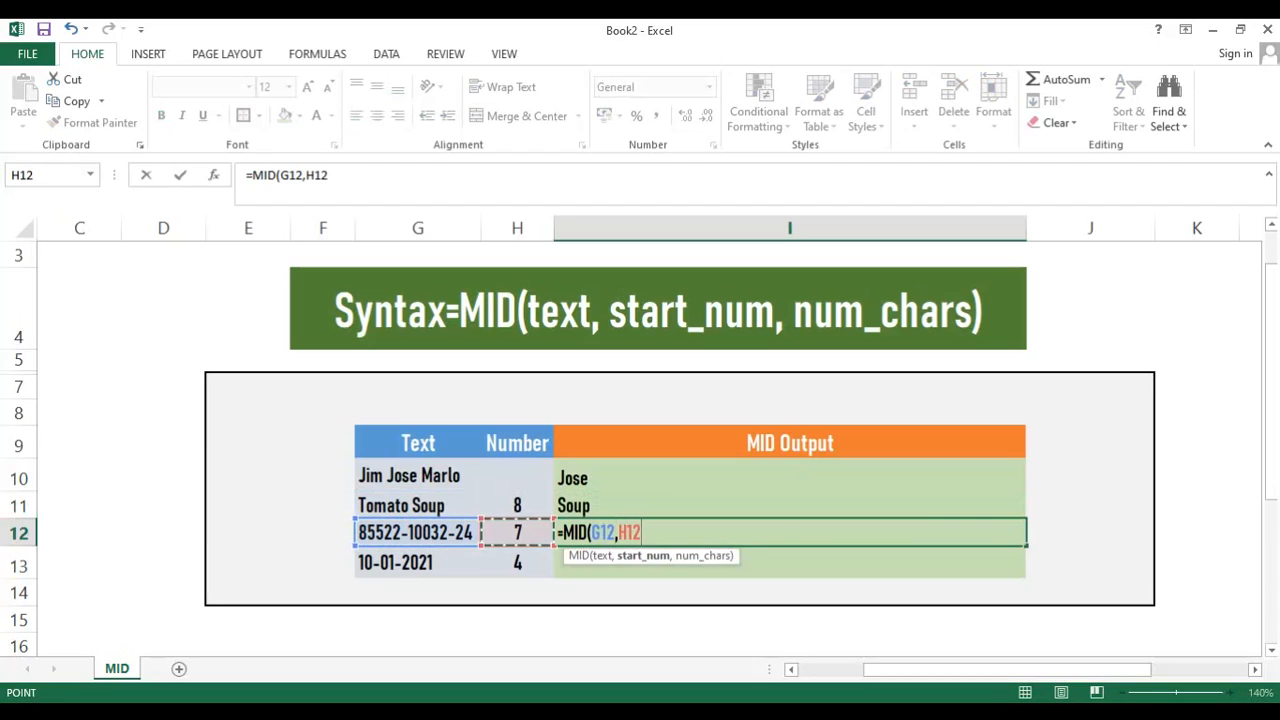
text(,5)
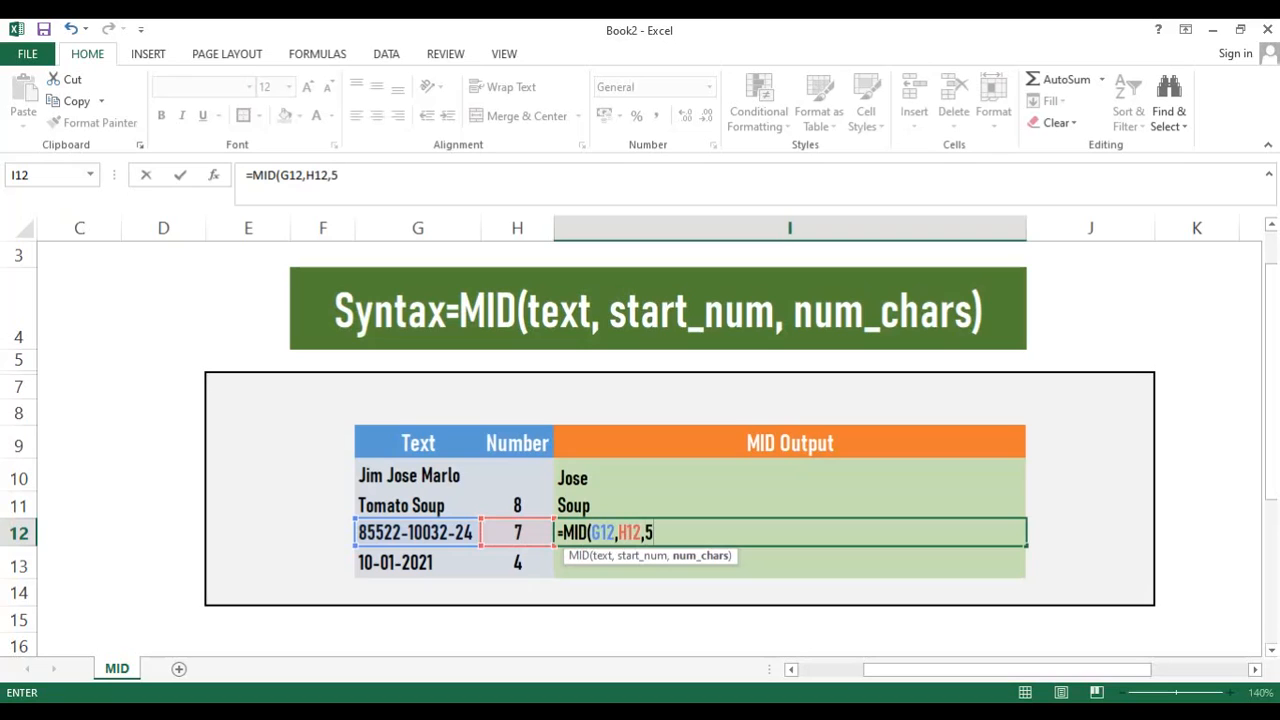
key(Return)
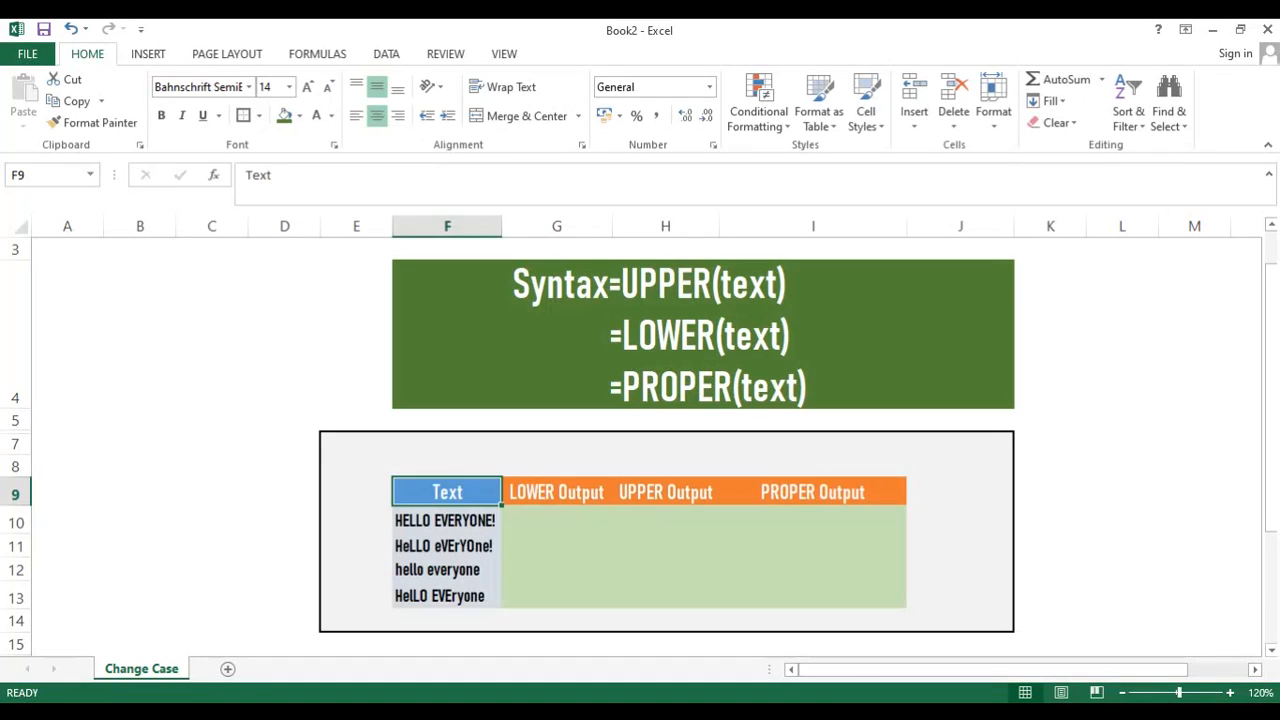
On the Change Case sheet, enter =LOWER(F10) in cell G10 and copy the formula down to G11
click(557, 520)
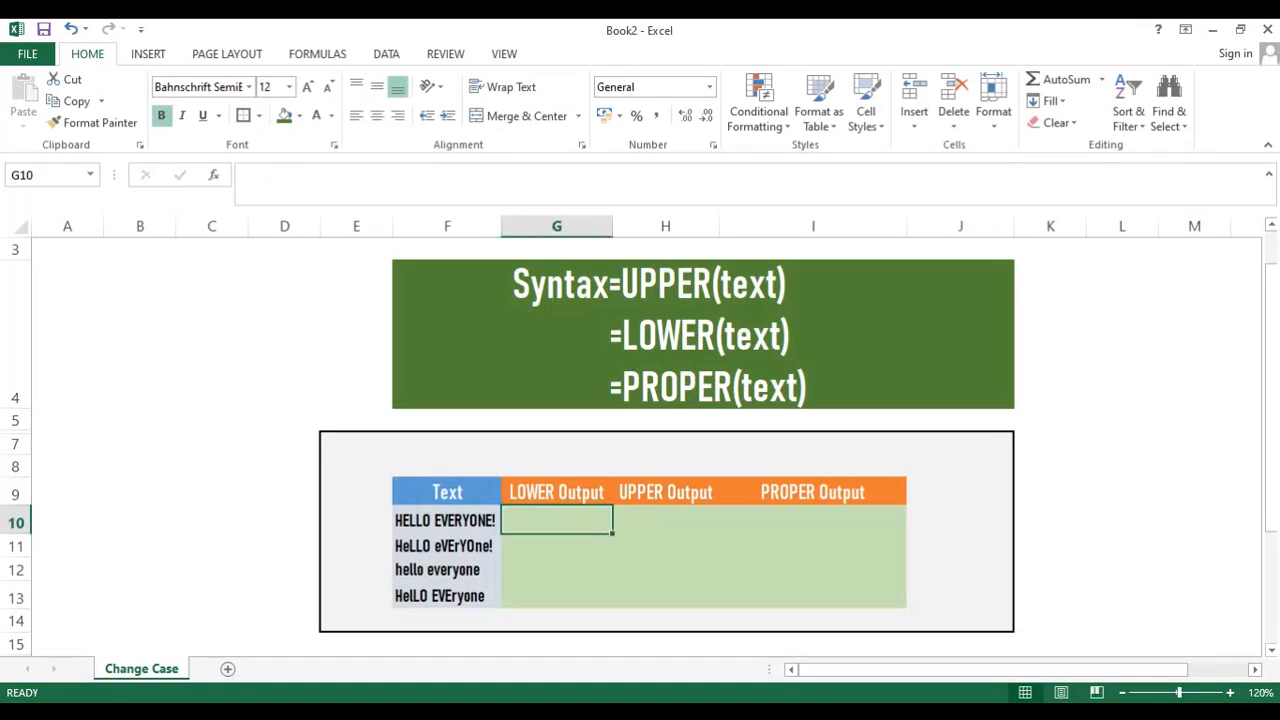
text(=lowe)
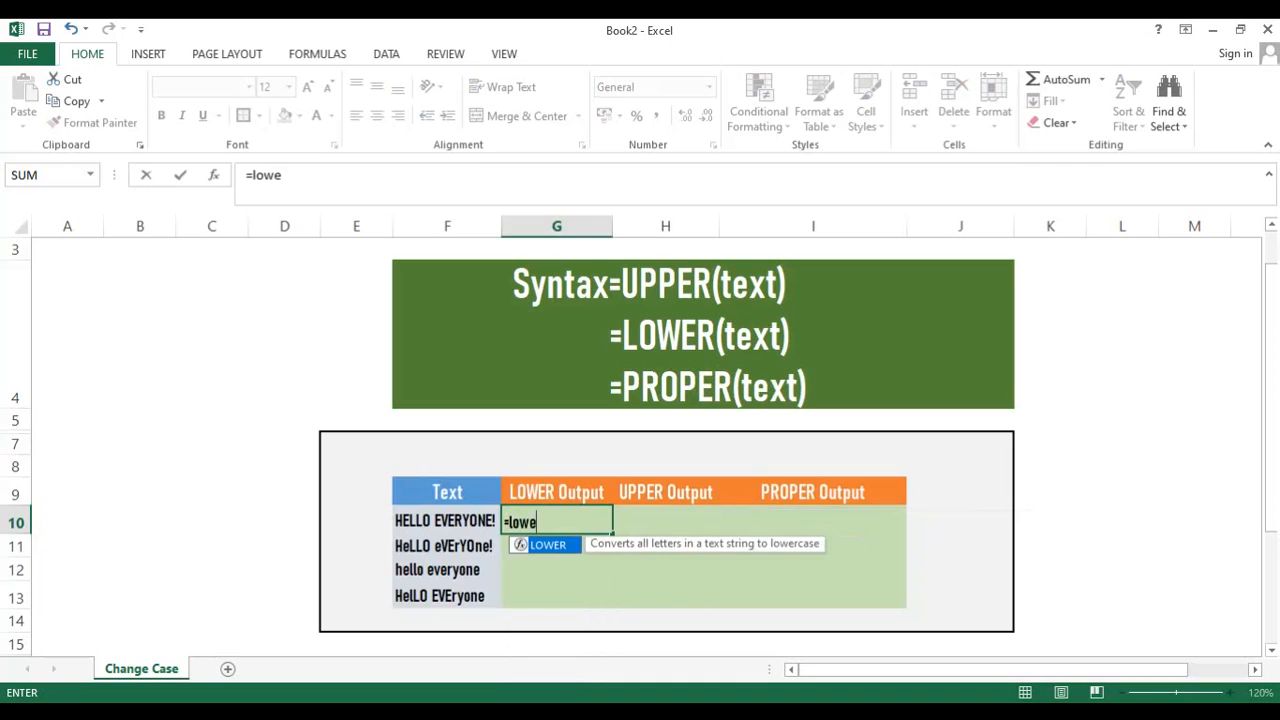
key(Tab)
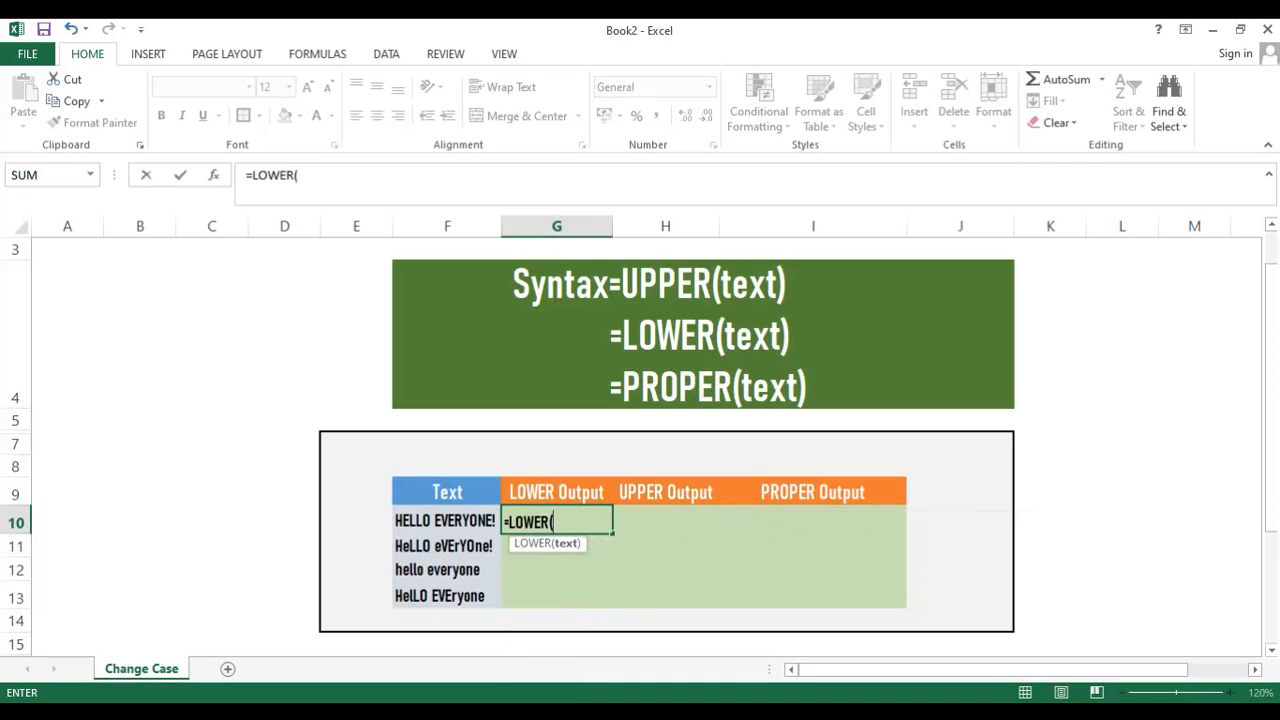
key(Left)
key(Return)
click(557, 520)
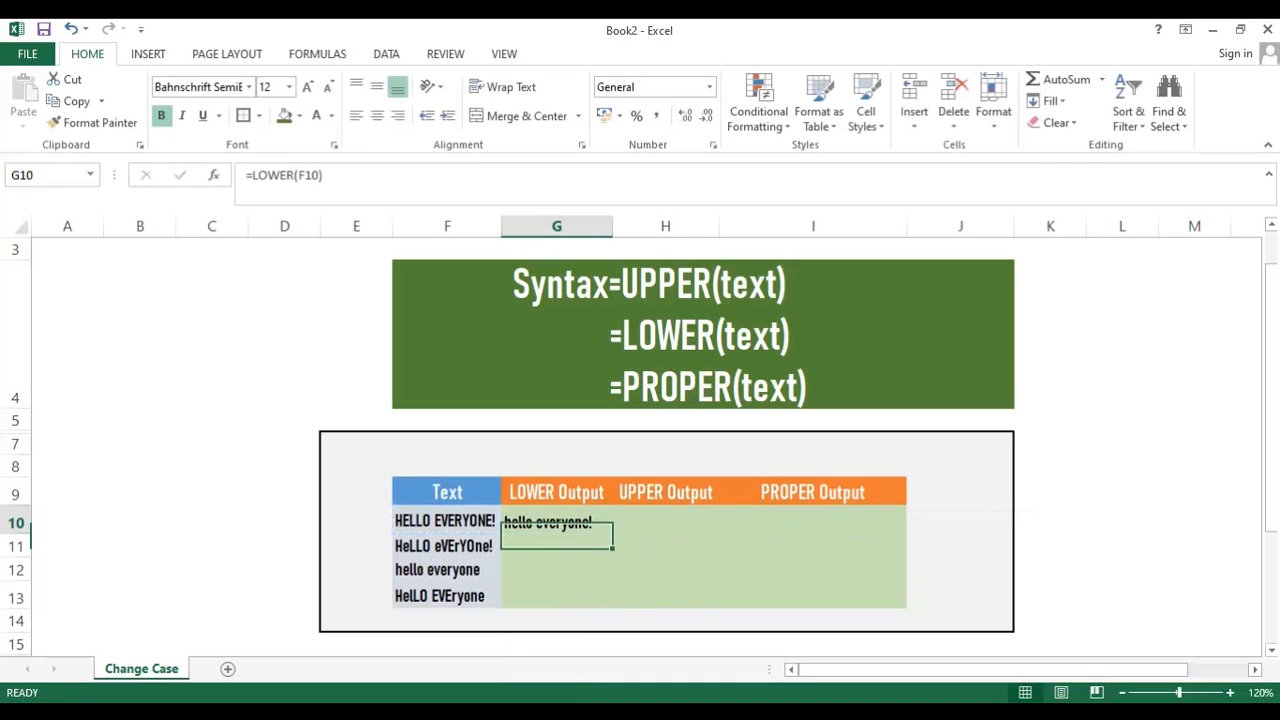
Enter =UPPER(F11) in cell H11 and fill the formula down through H13
text(=up)
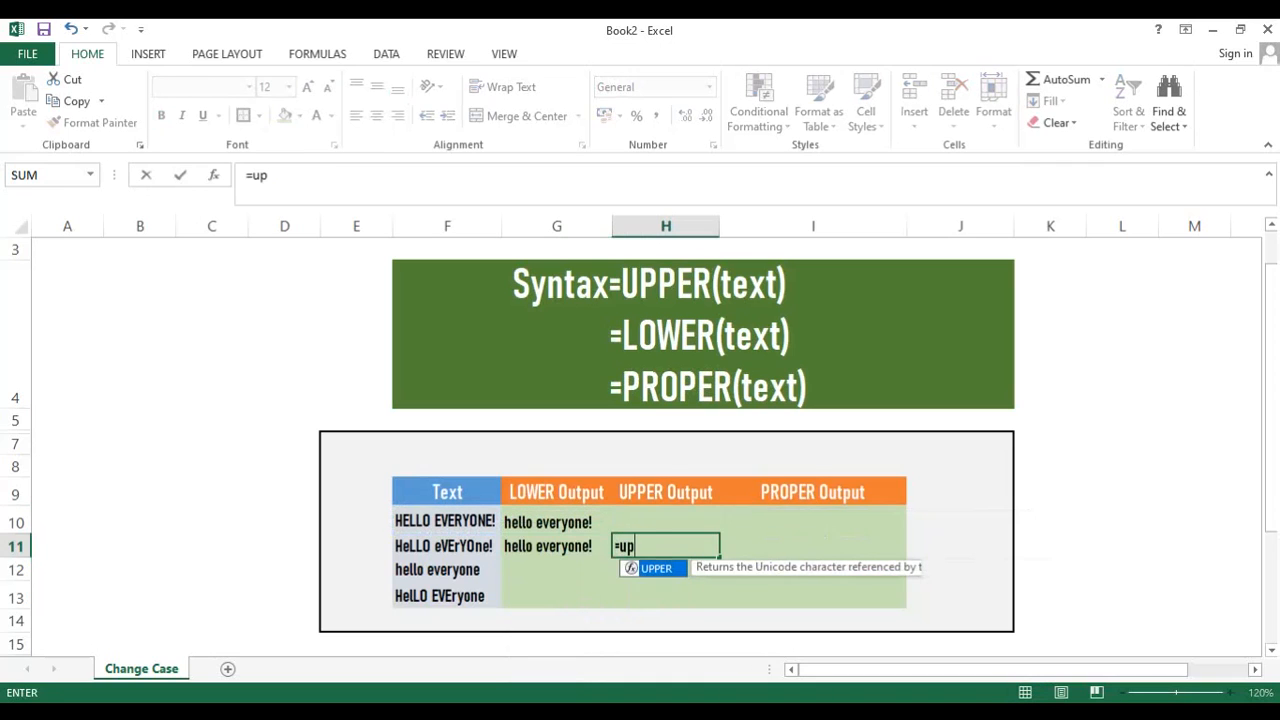
key(Tab)
key(Left)
key(Left)
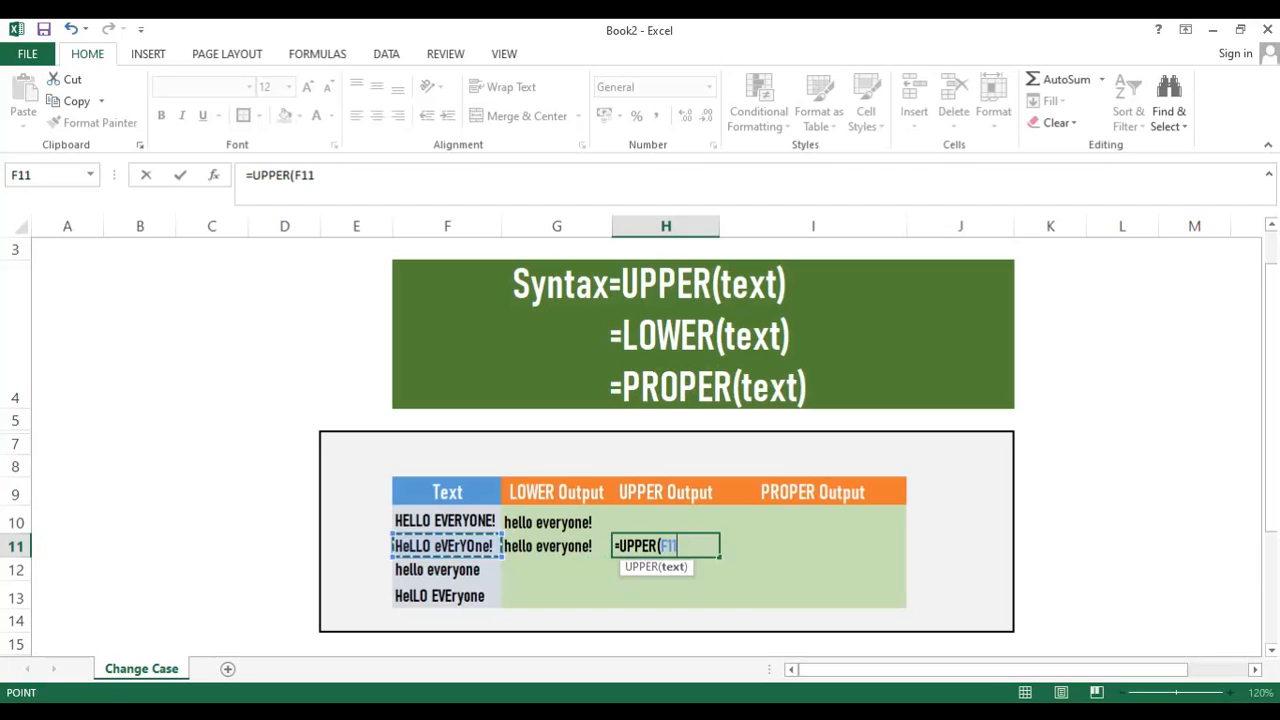
key(Return)
key(Up)
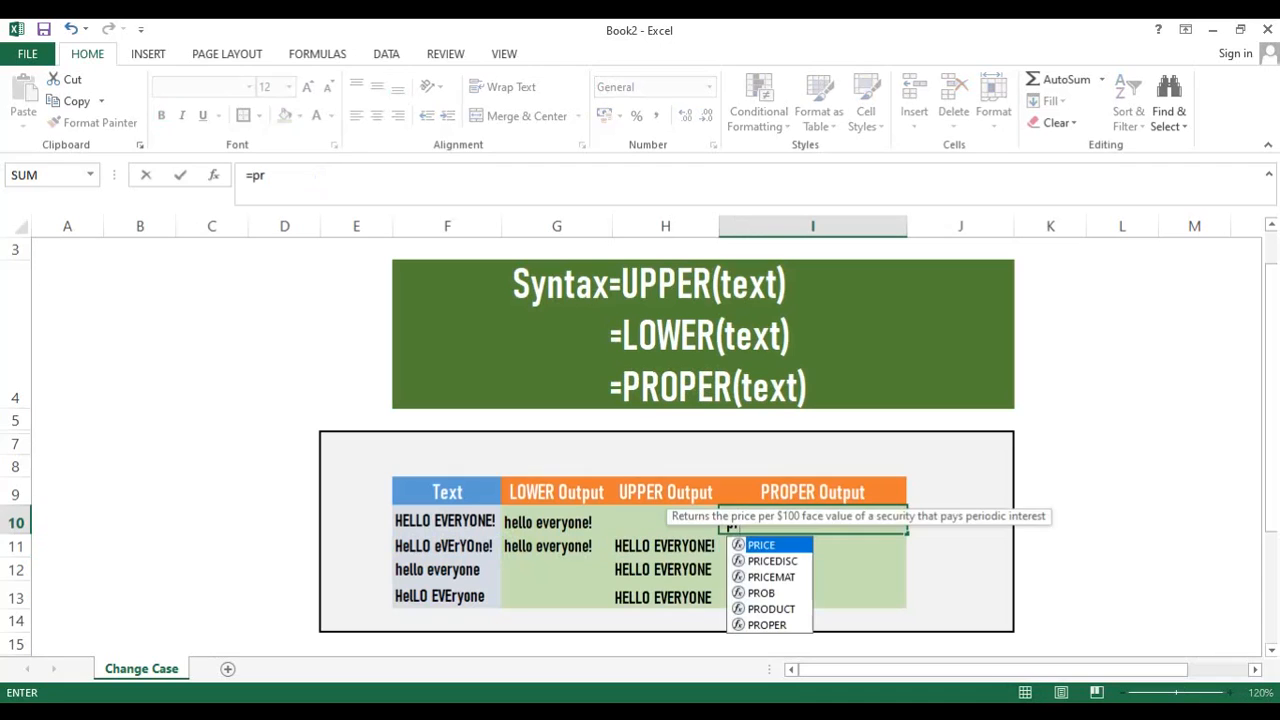
Enter =PROPER(F10) in cell I10 to convert the first text entry to proper case
key(Down)
key(Down)
key(Down)
key(Down)
key(Down)
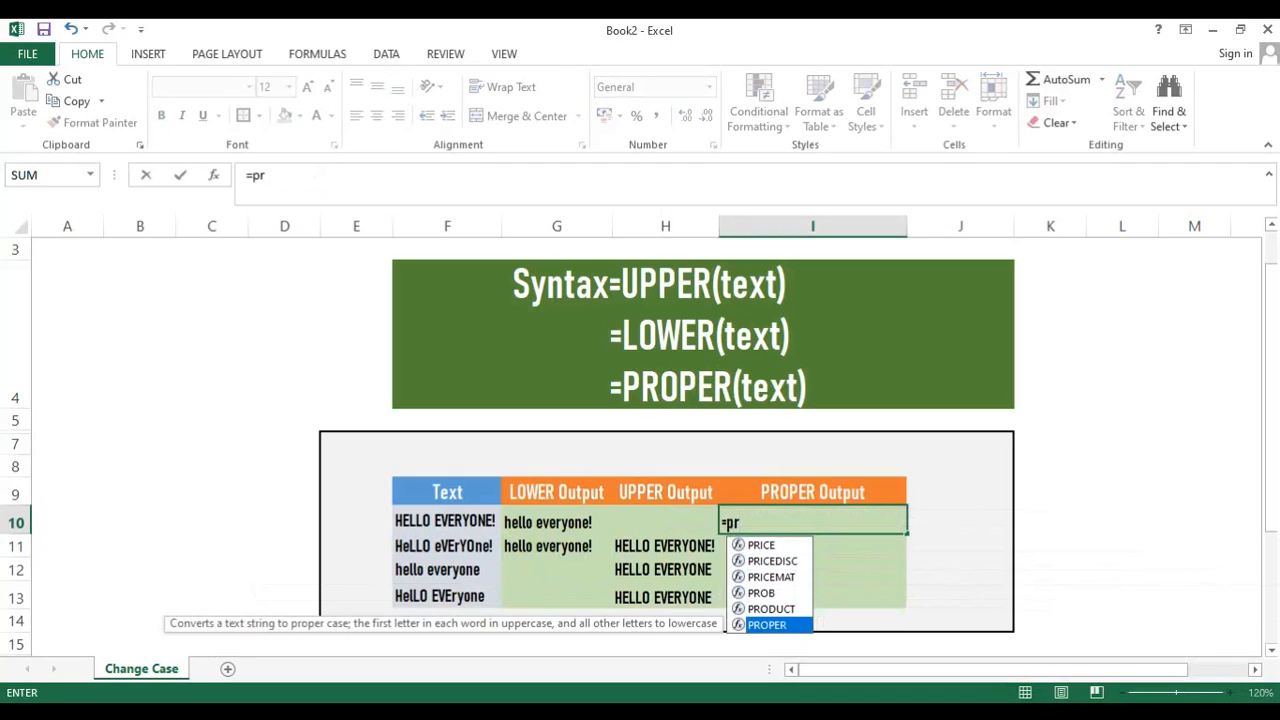
key(Tab)
key(Left)
key(Left)
key(Left)
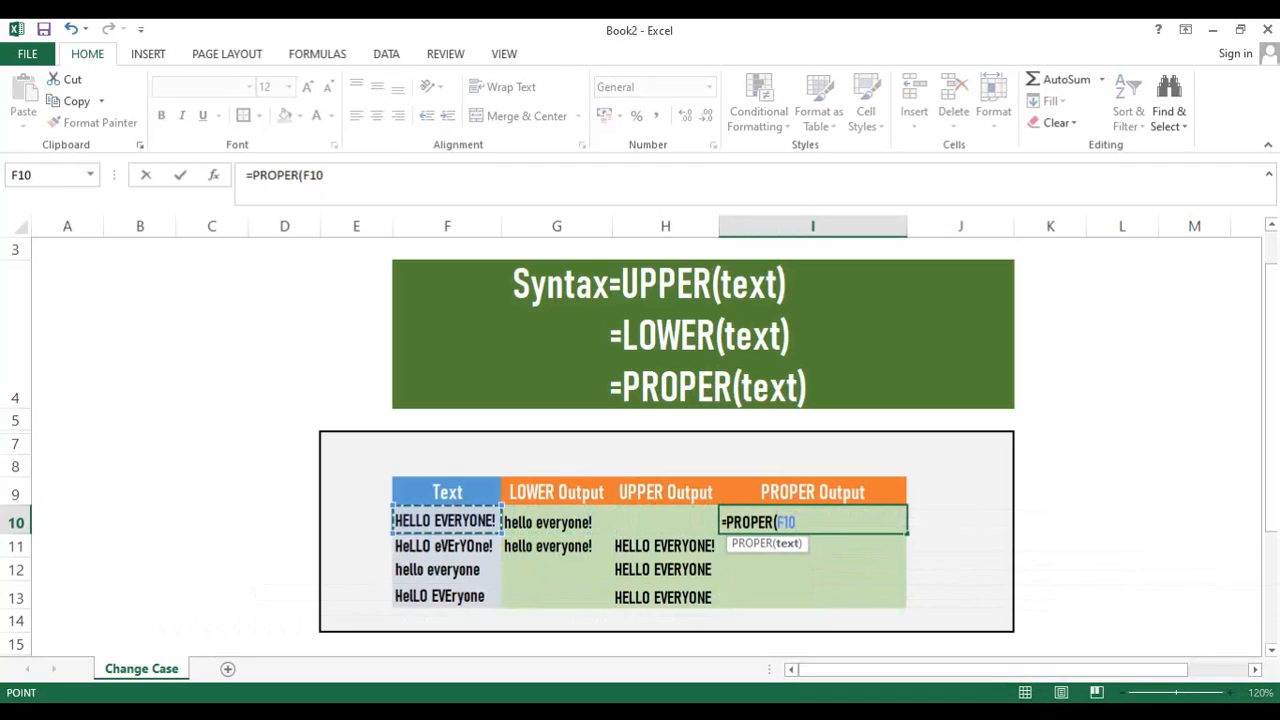
key(Return)
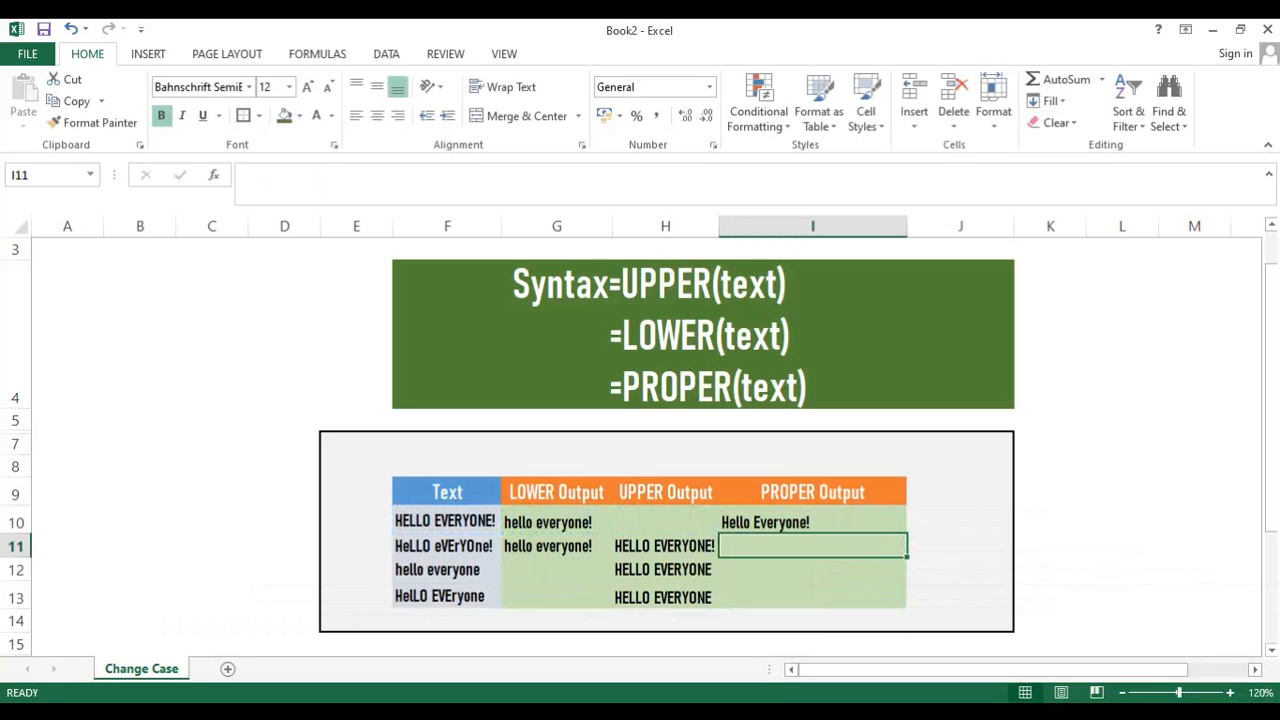
Enter a PROPER formula in cell I11 with F11 as the text
text(=pro)
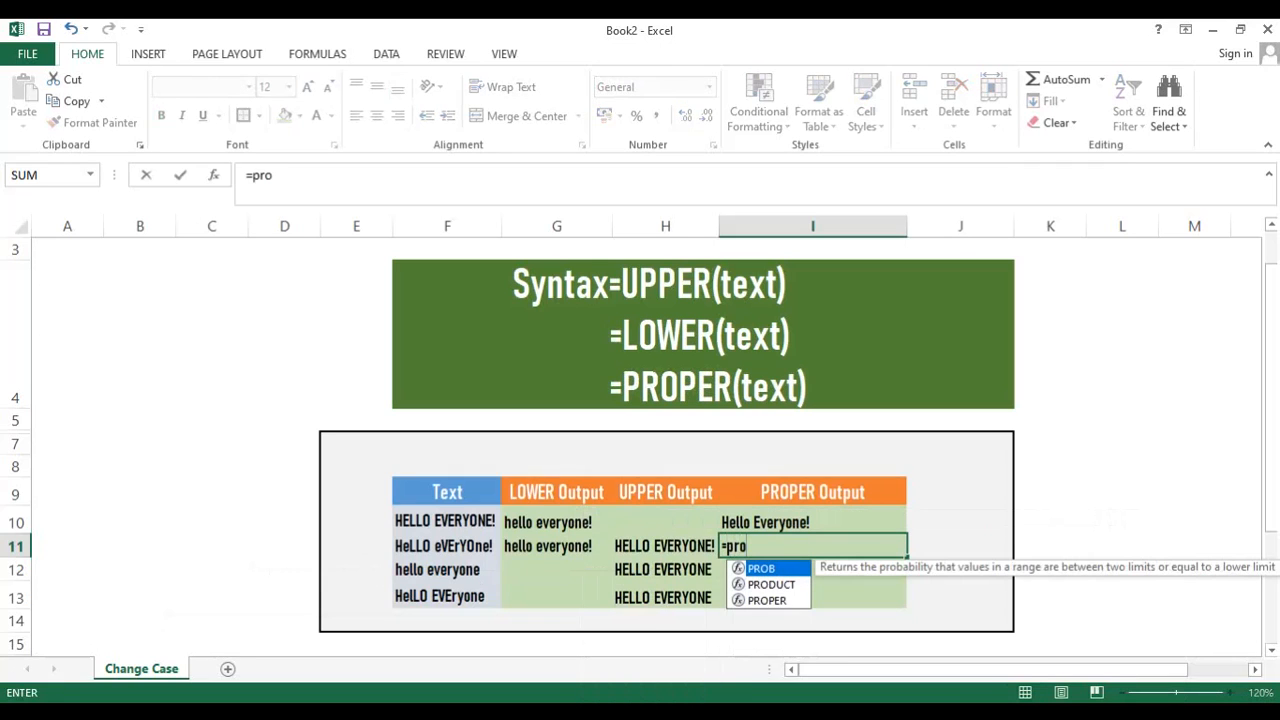
key(Down)
key(Down)
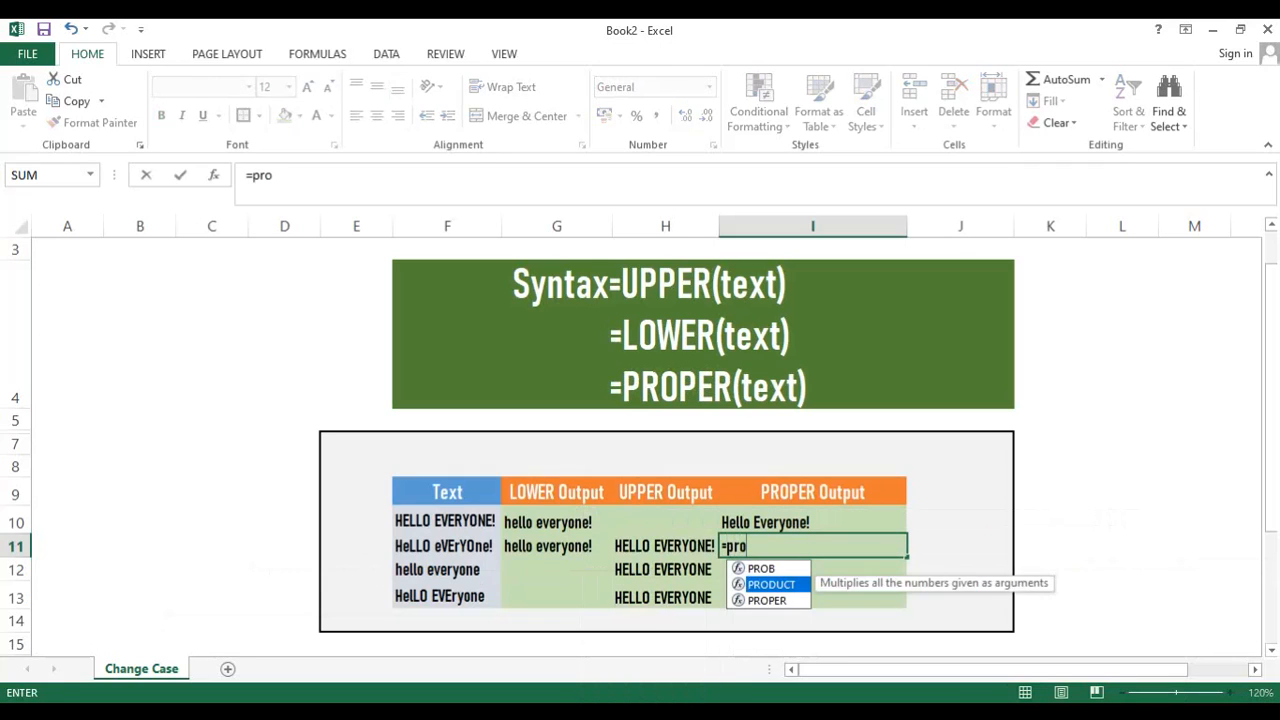
key(Tab)
click(447, 546)
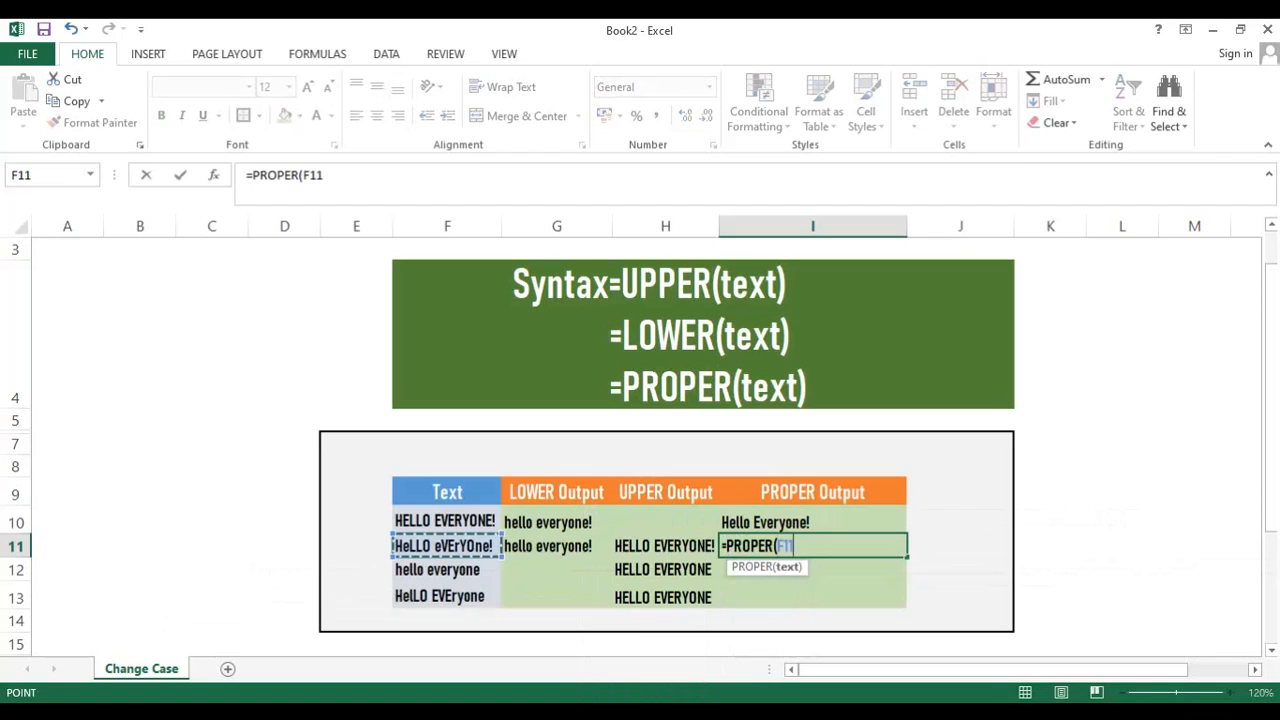